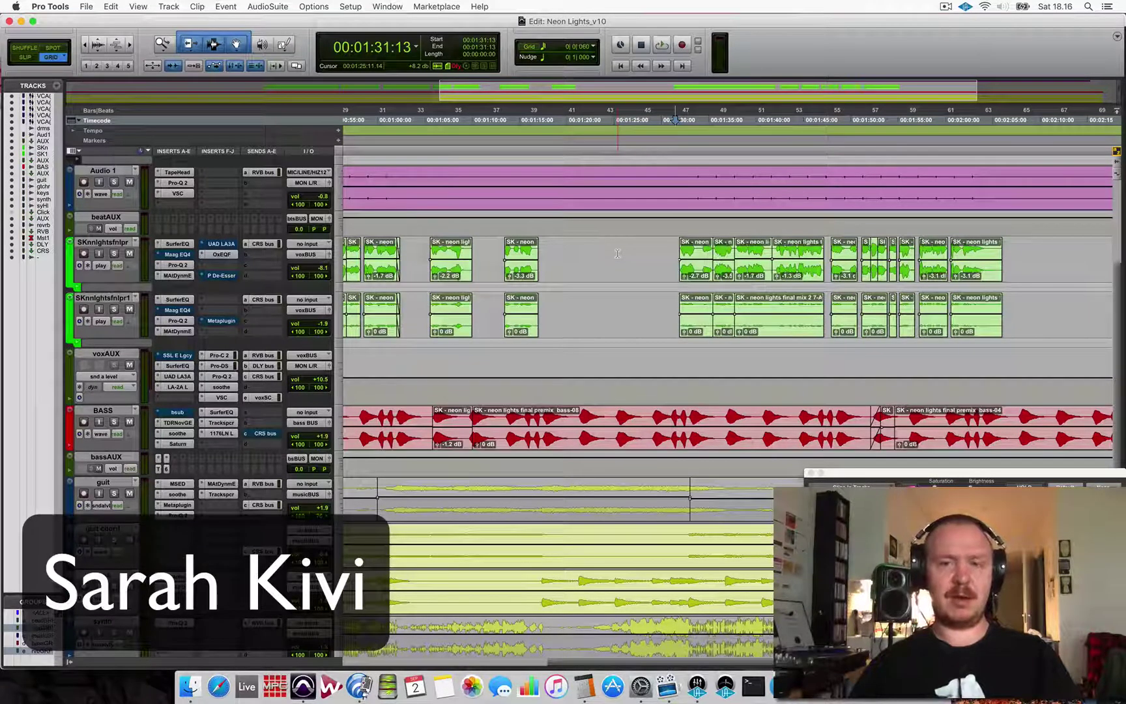
# Scroll the Neon Lights timeline and set the playback start to 00:01:04:00
pyautogui.hscroll(2, 617, 254)
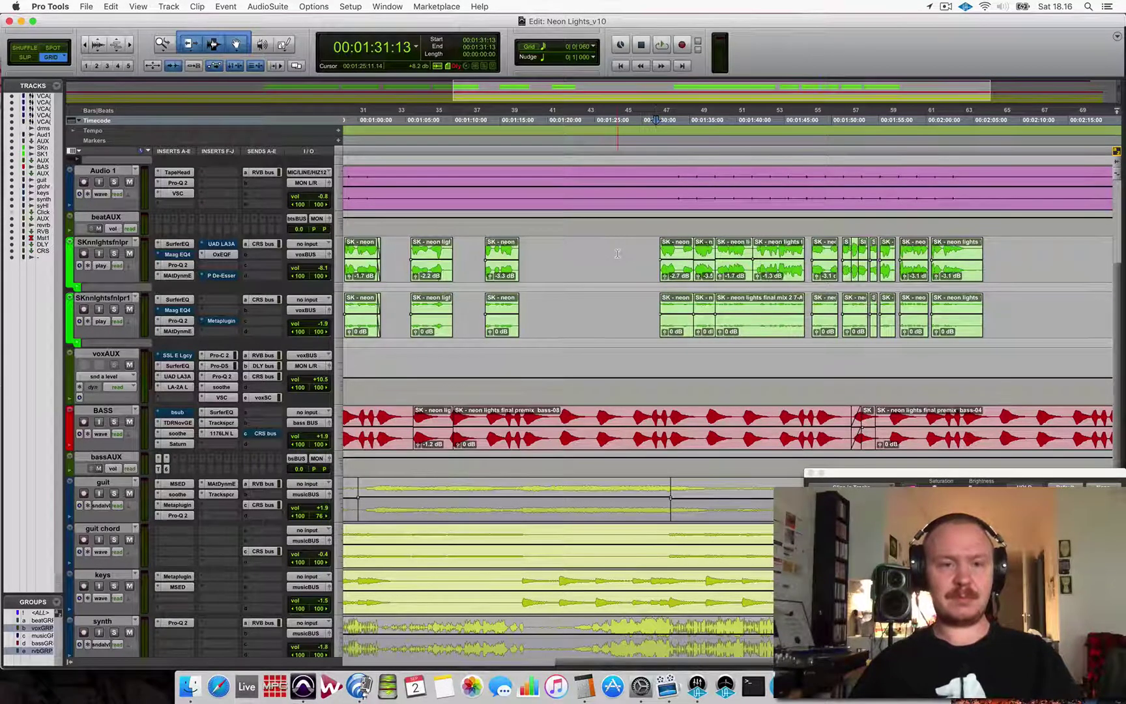
pyautogui.hscroll(2, 617, 254)
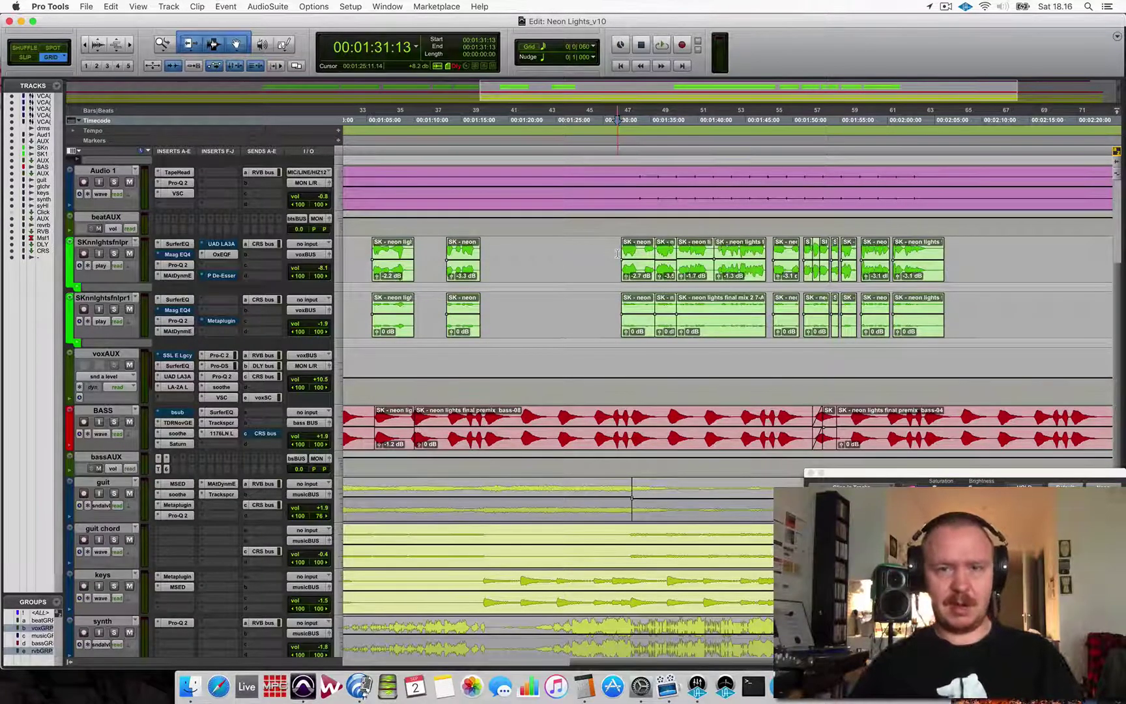
pyautogui.click(357, 245)
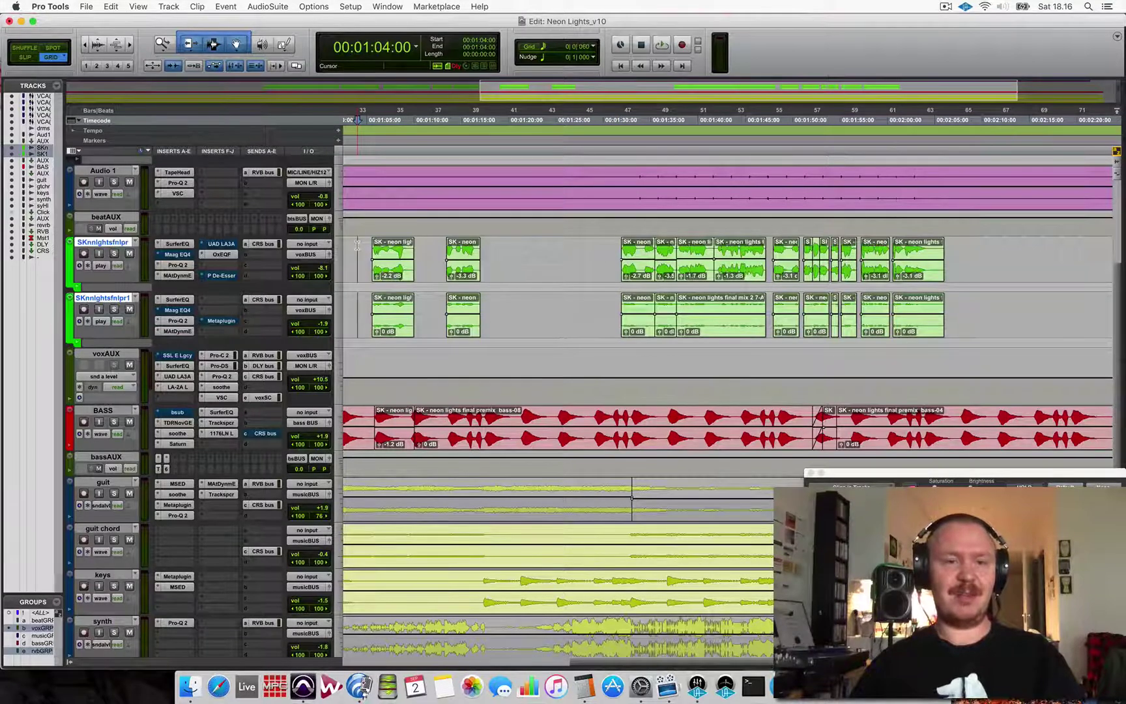
# Play the mix, glance at the Mix window, then stop back in the Edit window
pyautogui.press('space')
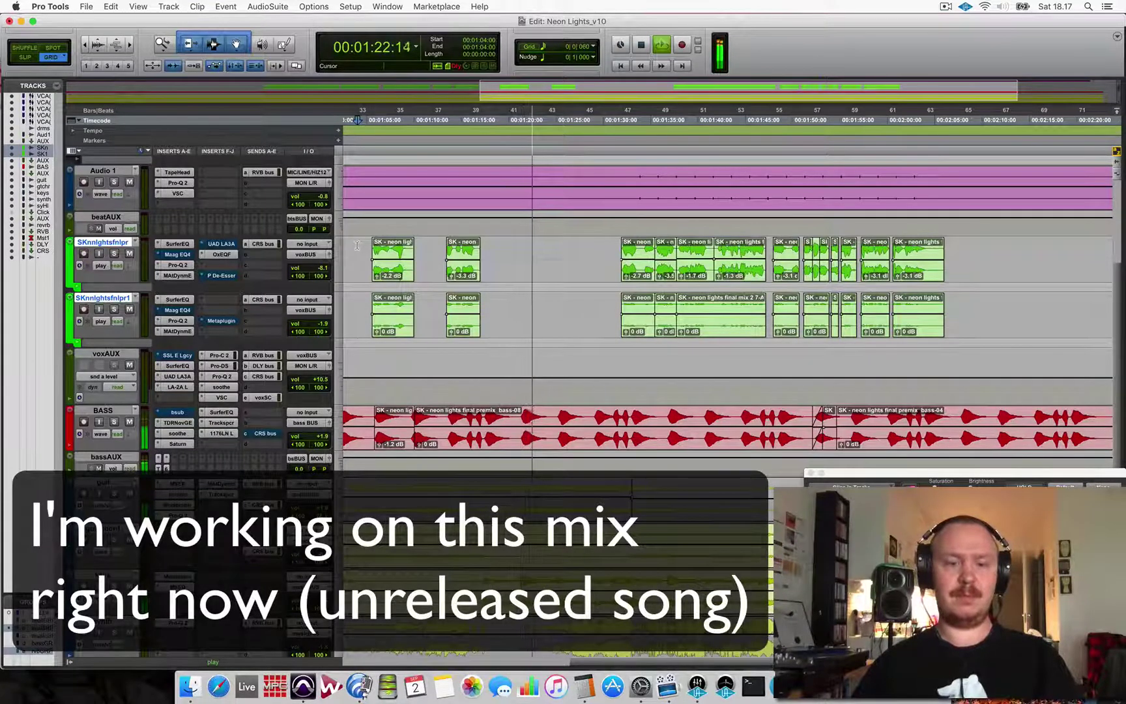
pyautogui.press('super+equal')
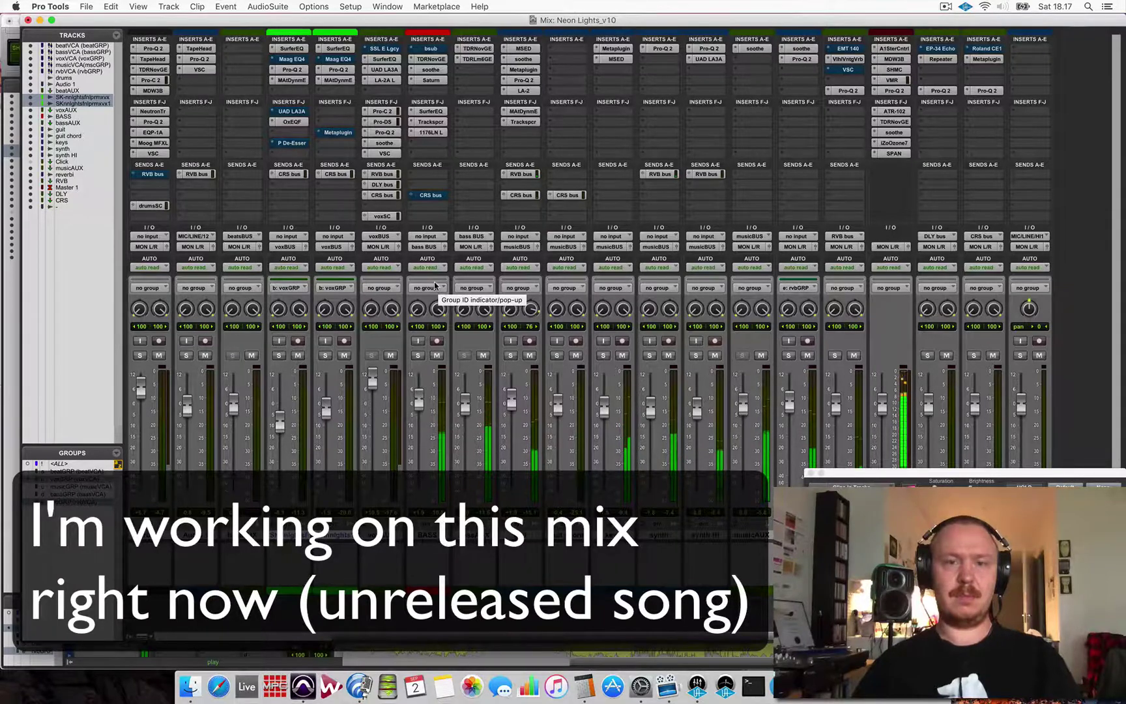
pyautogui.press('super+equal')
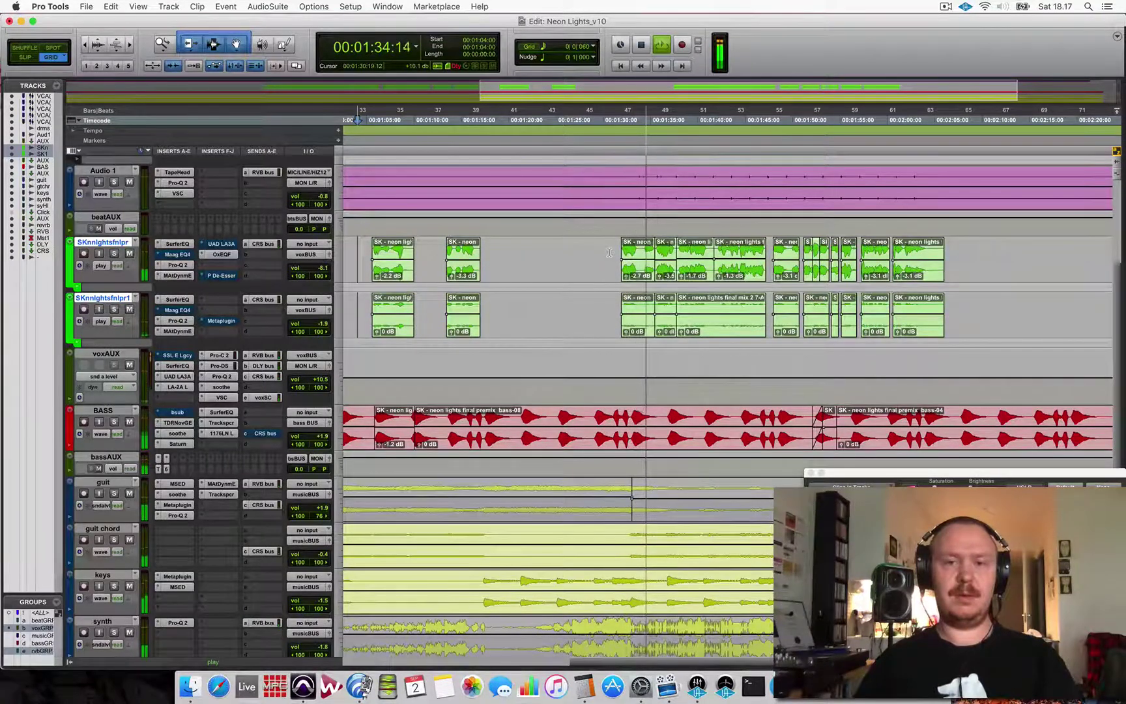
pyautogui.hscroll(2, 610, 253)
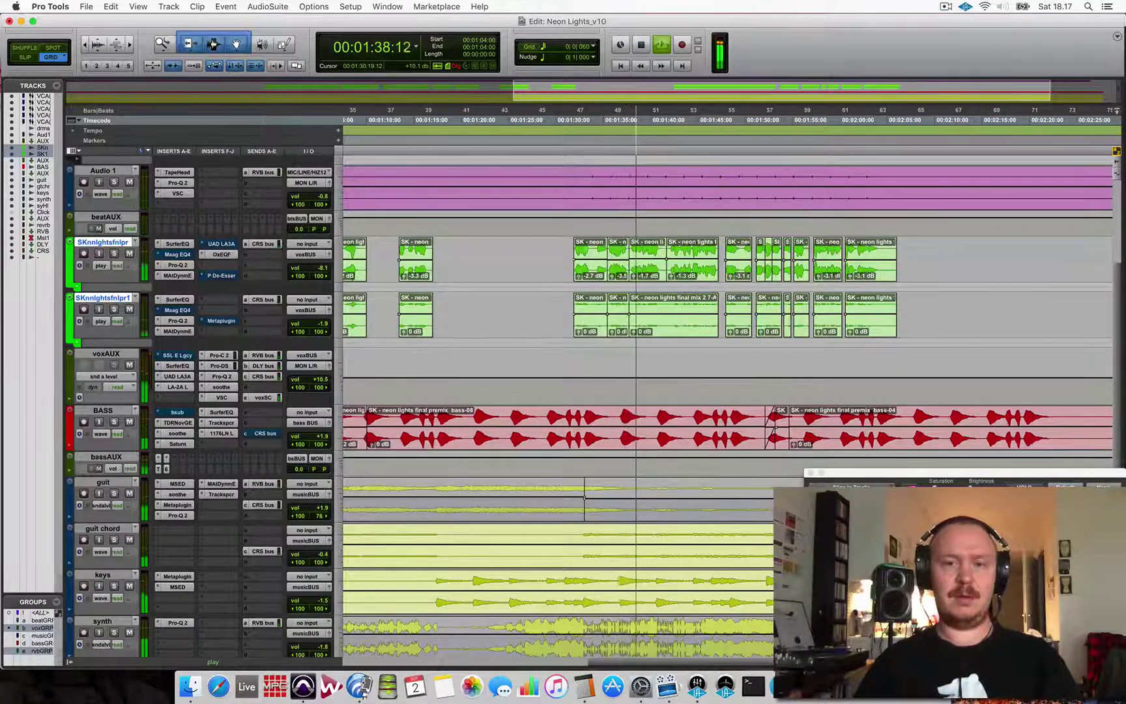
pyautogui.press('space')
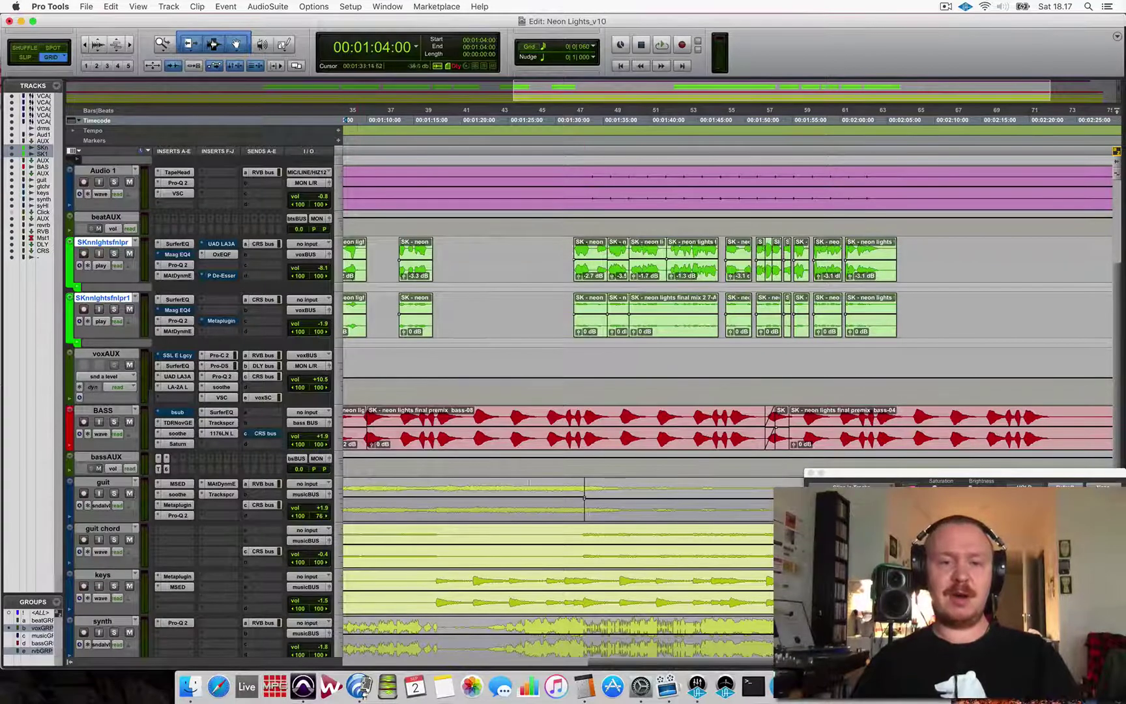
# Solo the guit track and play from 00:01:31:22
pyautogui.click(113, 493)
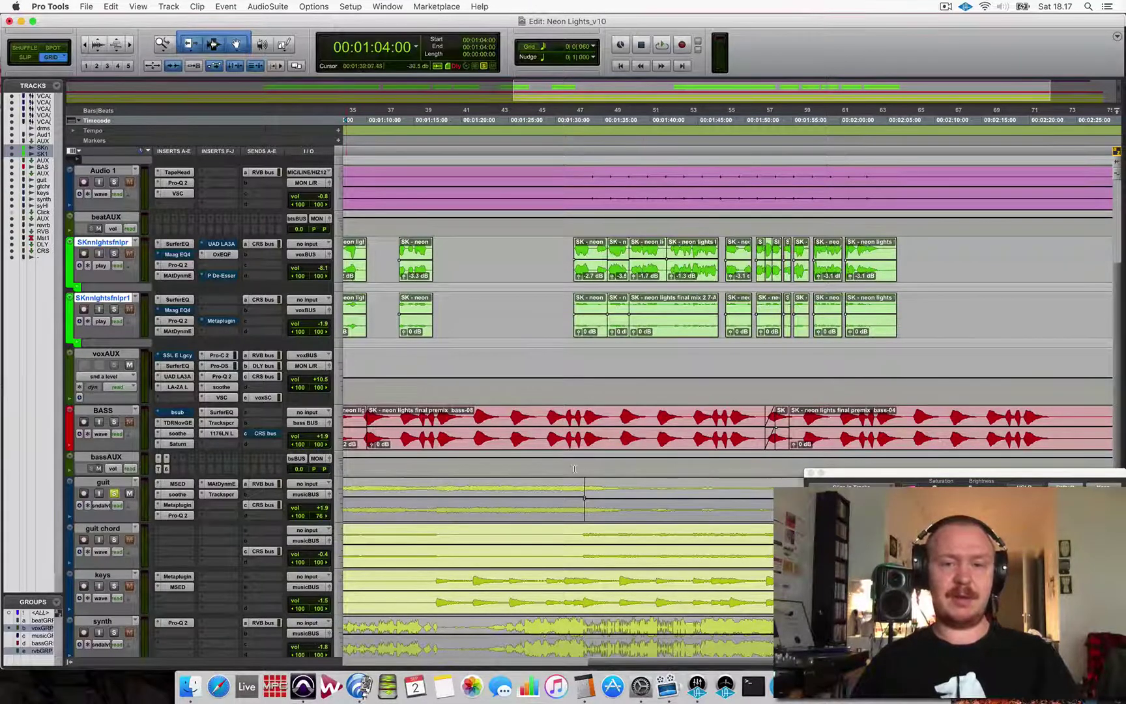
pyautogui.click(574, 466)
pyautogui.press('space')
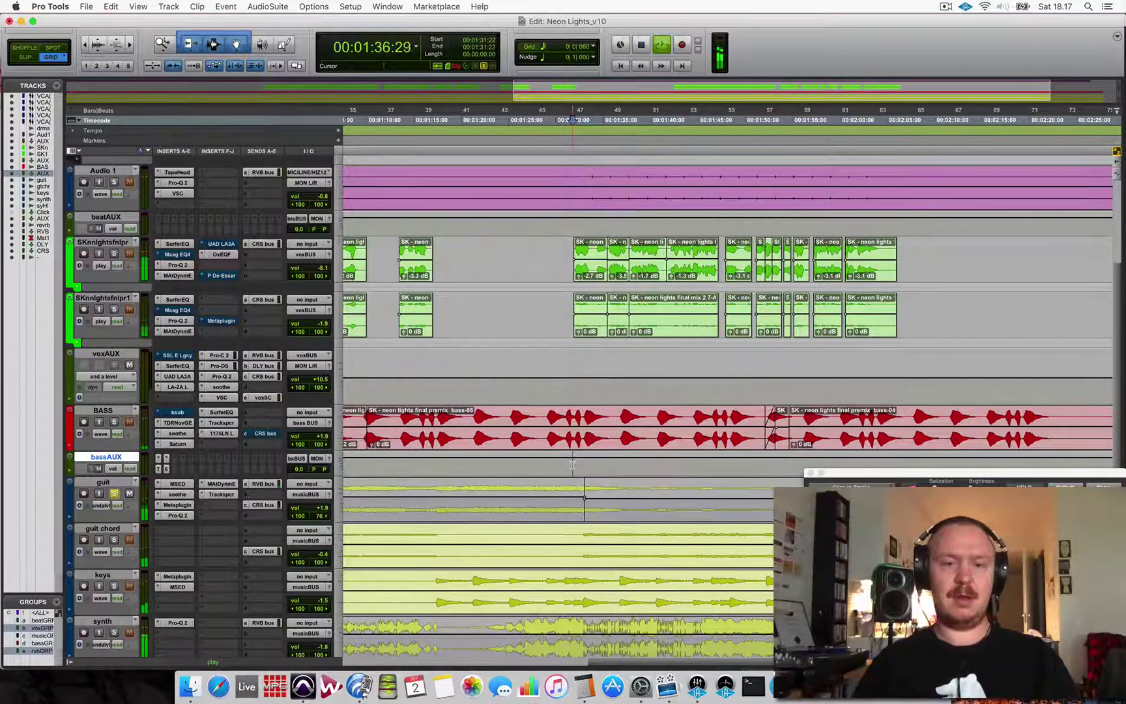
# Open soothe on the guit track, audition it, and centre its plugin window
pyautogui.press('space')
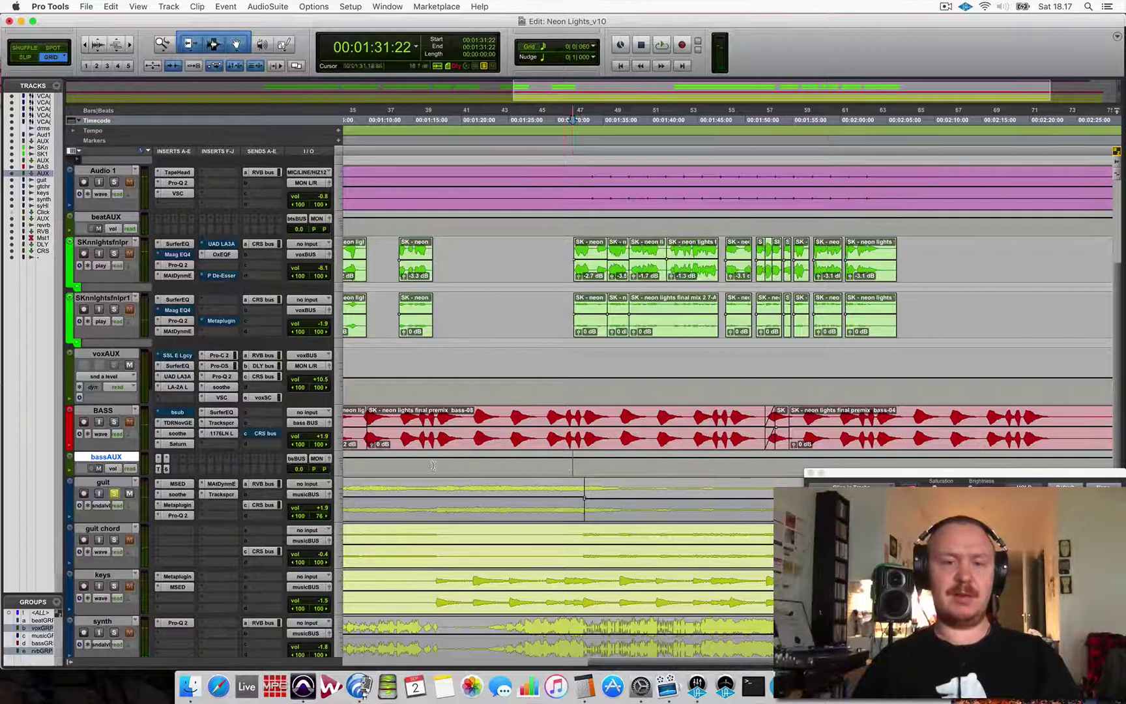
pyautogui.click(173, 494)
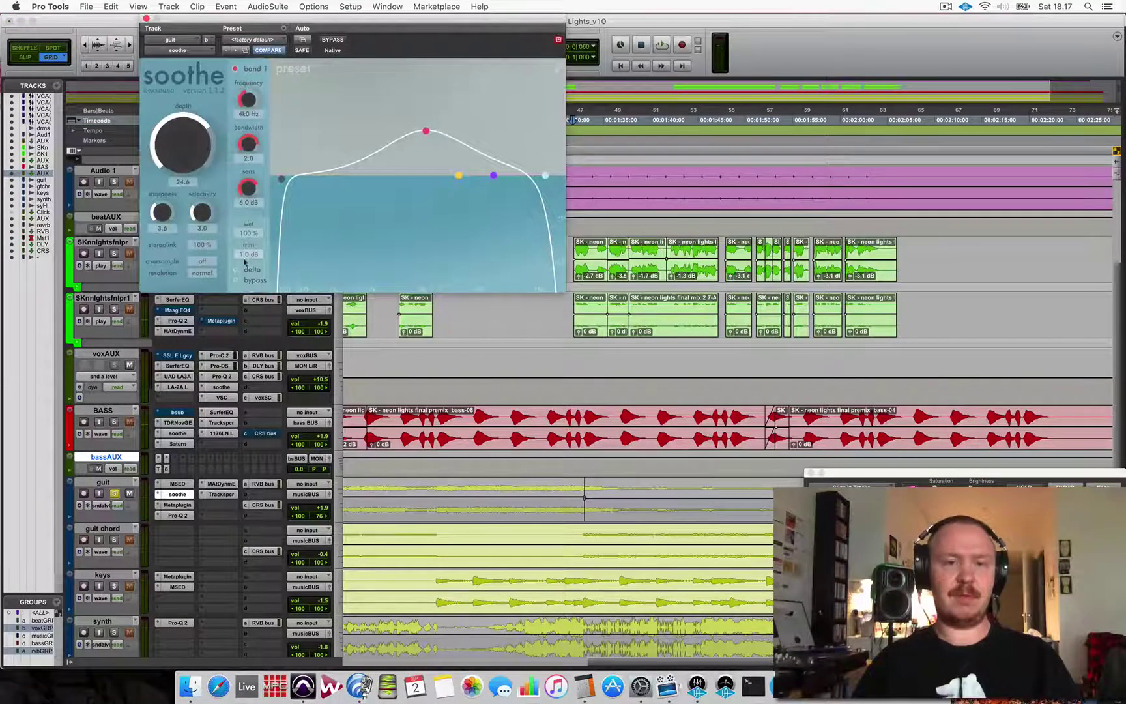
pyautogui.press('space')
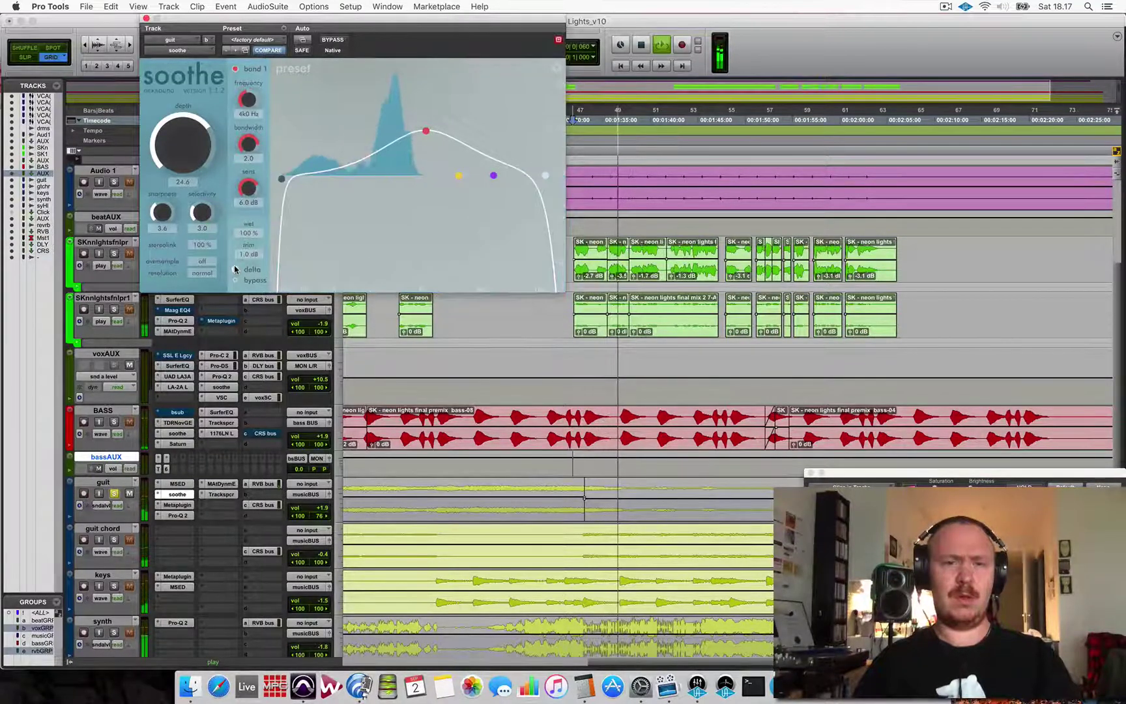
pyautogui.press('space')
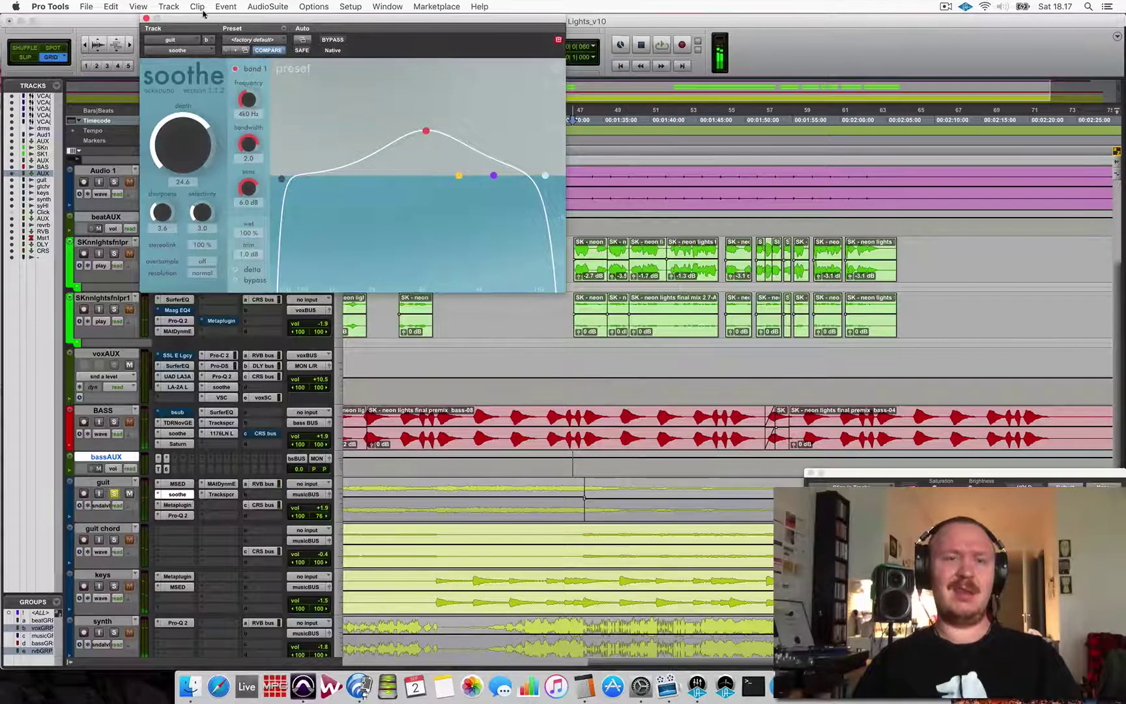
pyautogui.moveTo(206, 13); pyautogui.dragTo(450, 187)
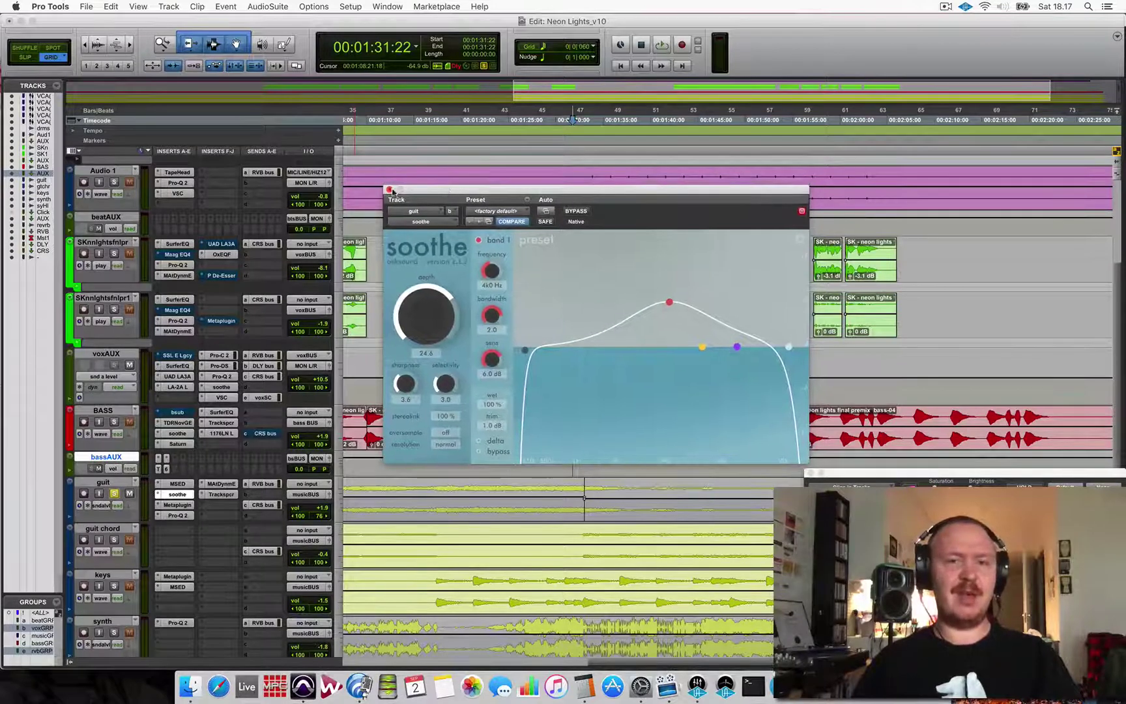
# Close soothe, then open, reposition and close the guit track's Trackspacer window
pyautogui.click(389, 189)
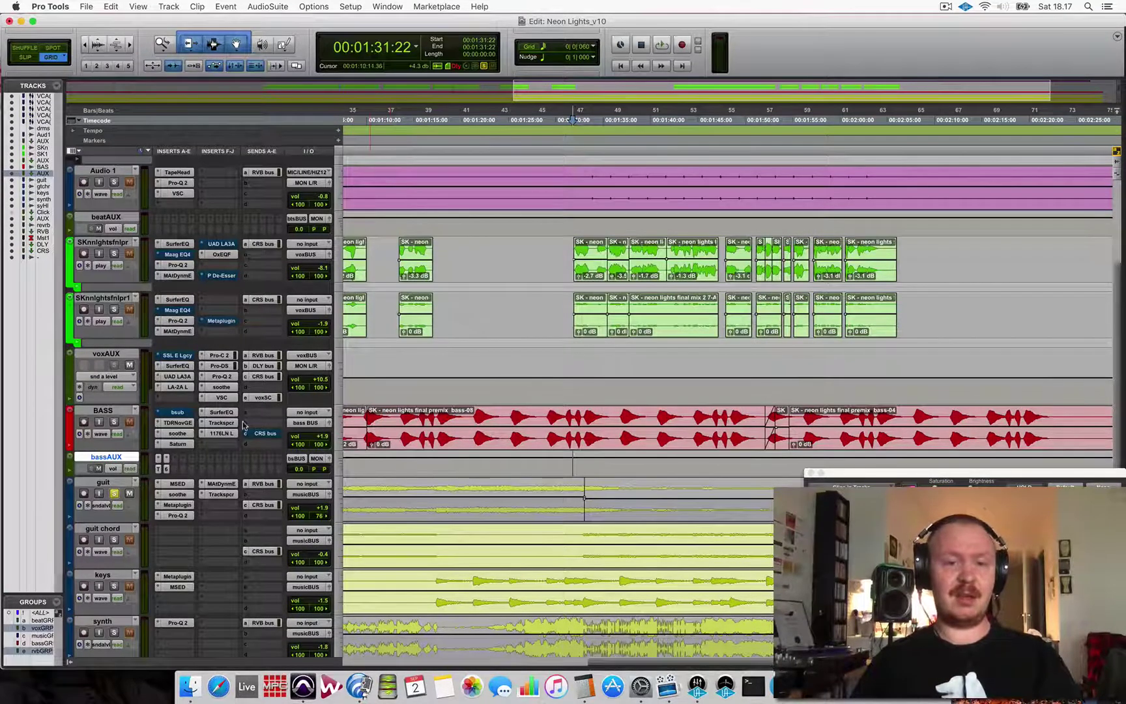
pyautogui.click(215, 496)
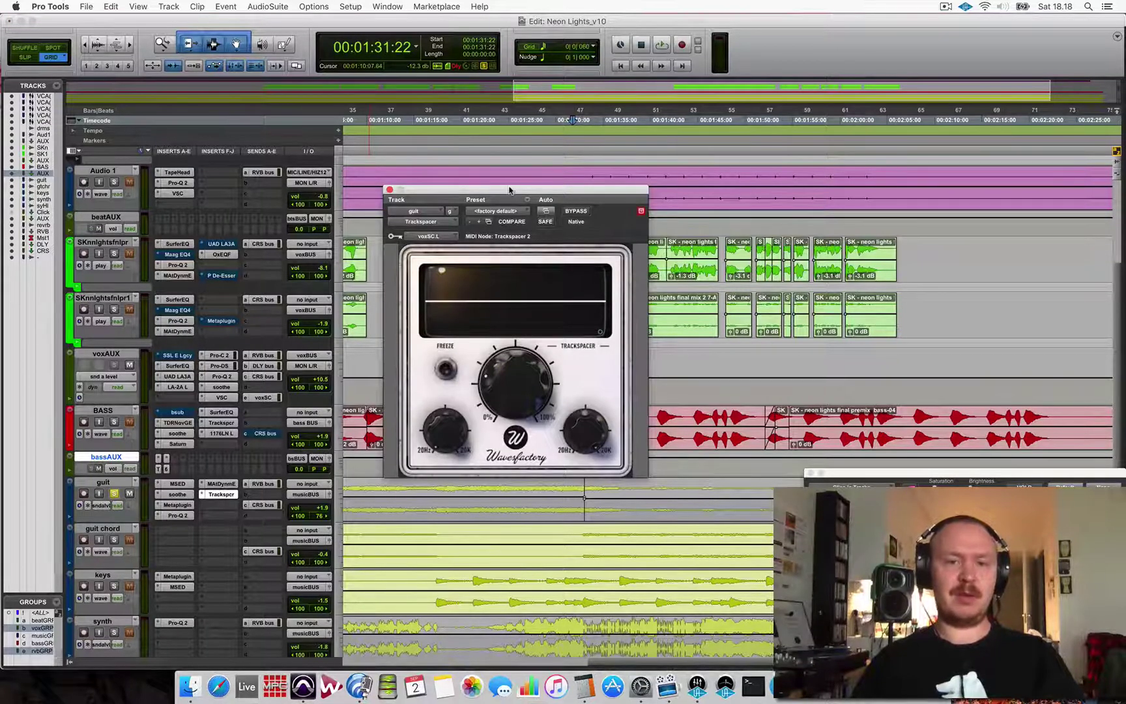
pyautogui.moveTo(510, 190); pyautogui.dragTo(469, 253)
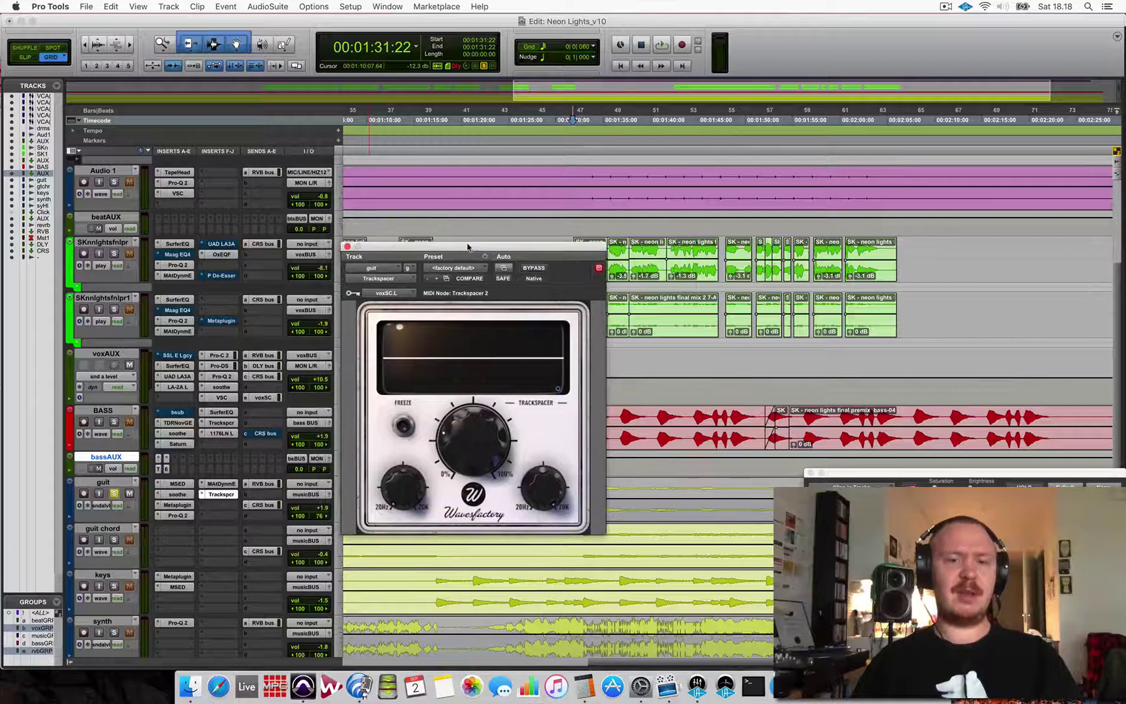
pyautogui.click(346, 249)
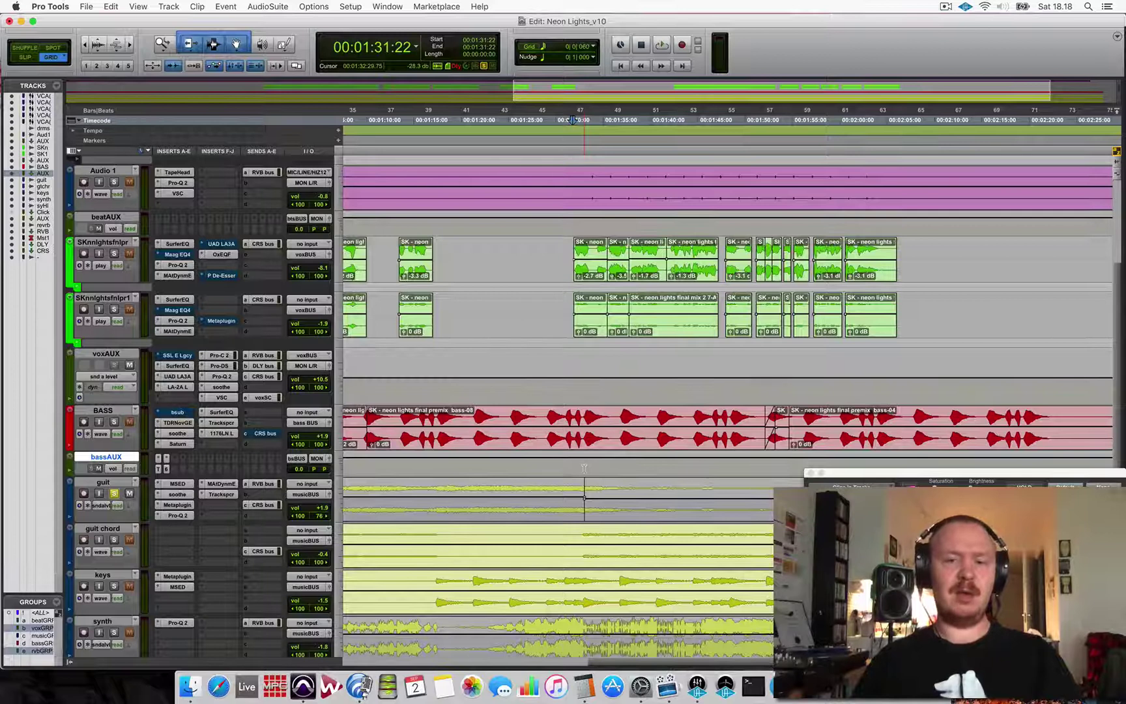
# Open the SPAN analyser on Master 1 and bring it over the Edit window
pyautogui.press('super+equal')
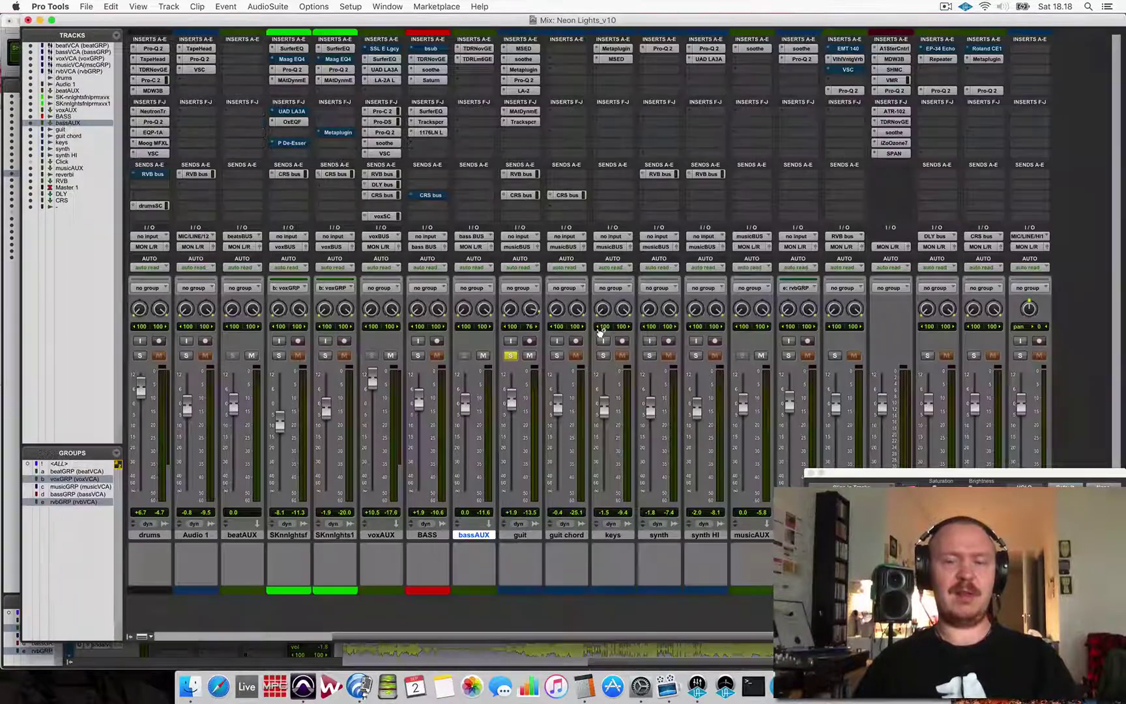
pyautogui.click(893, 153)
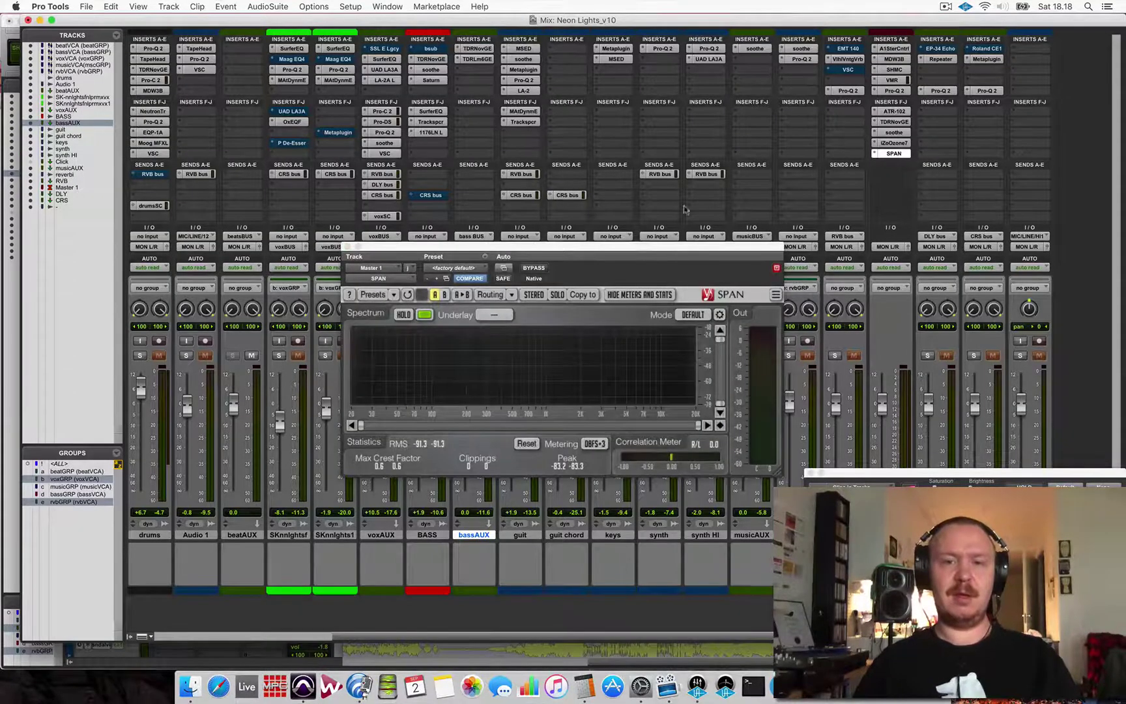
pyautogui.press('super+equal')
pyautogui.moveTo(590, 250); pyautogui.dragTo(497, 217)
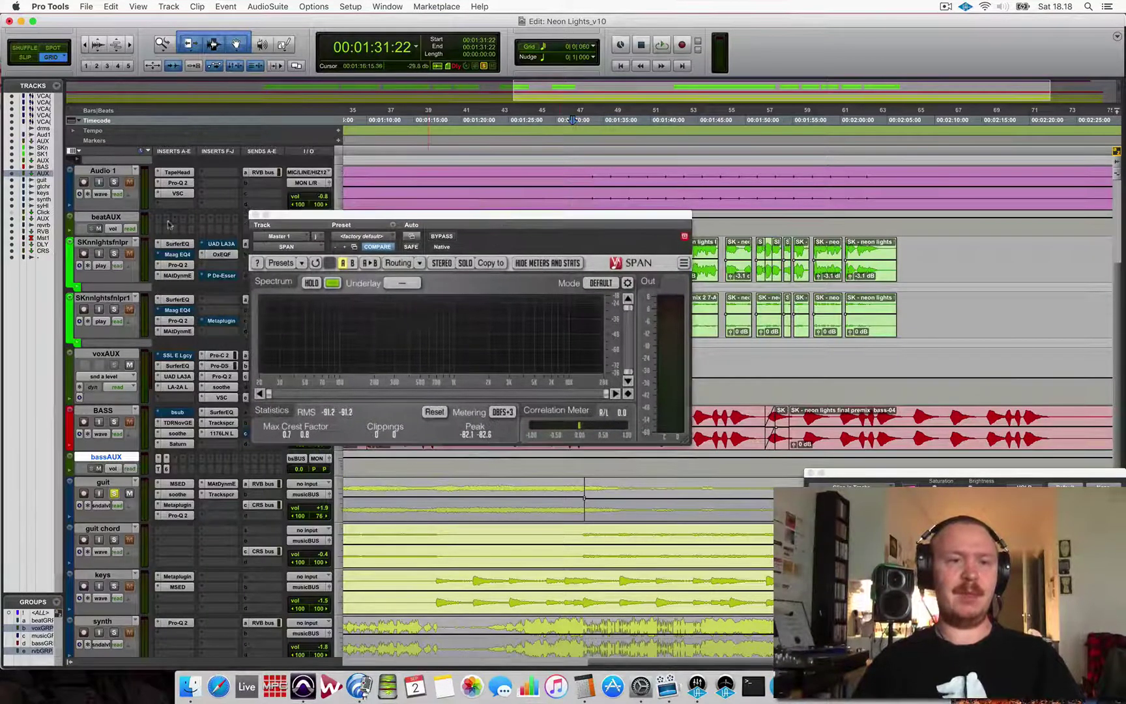
# Solo guit, enlarge and reposition SPAN, and play a passage to watch the spectrum
pyautogui.click(114, 494)
pyautogui.moveTo(473, 215); pyautogui.dragTo(366, 132)
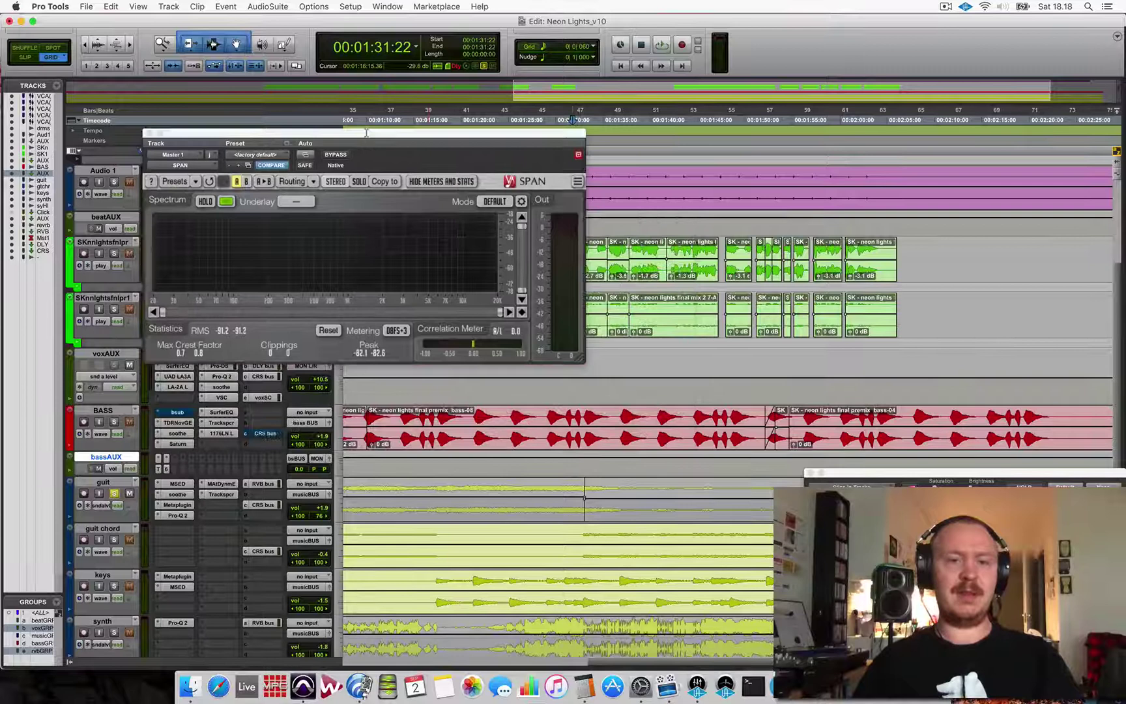
pyautogui.moveTo(577, 360); pyautogui.dragTo(579, 387)
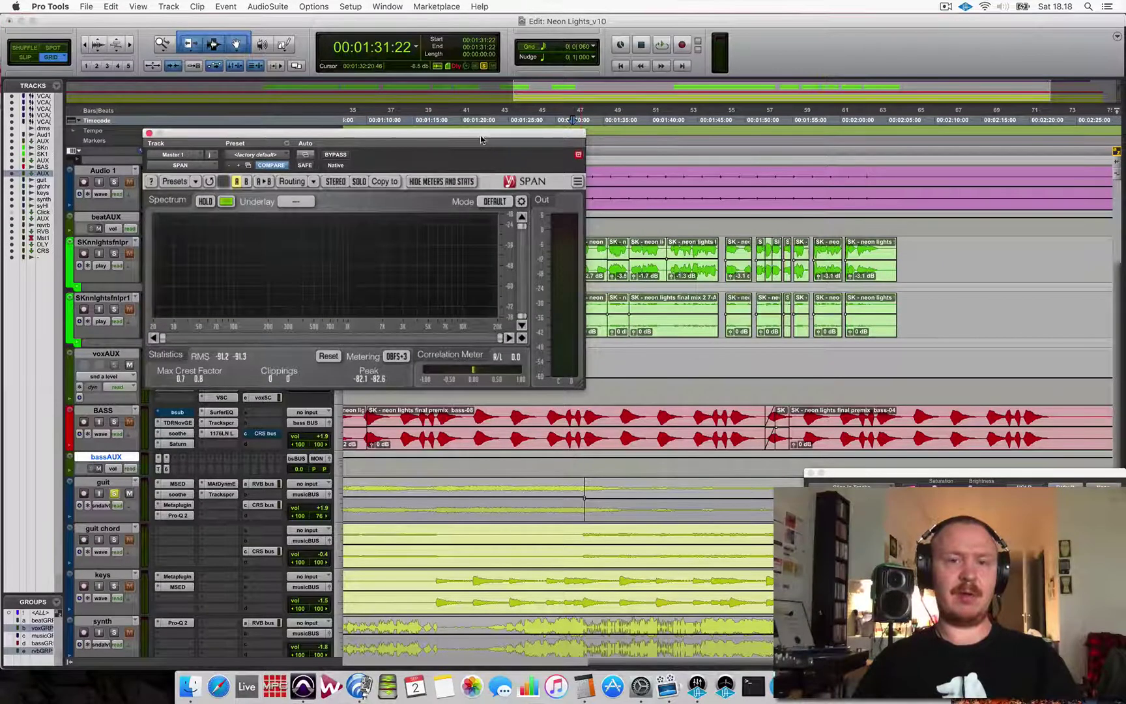
pyautogui.moveTo(483, 136); pyautogui.dragTo(421, 119)
pyautogui.press('space')
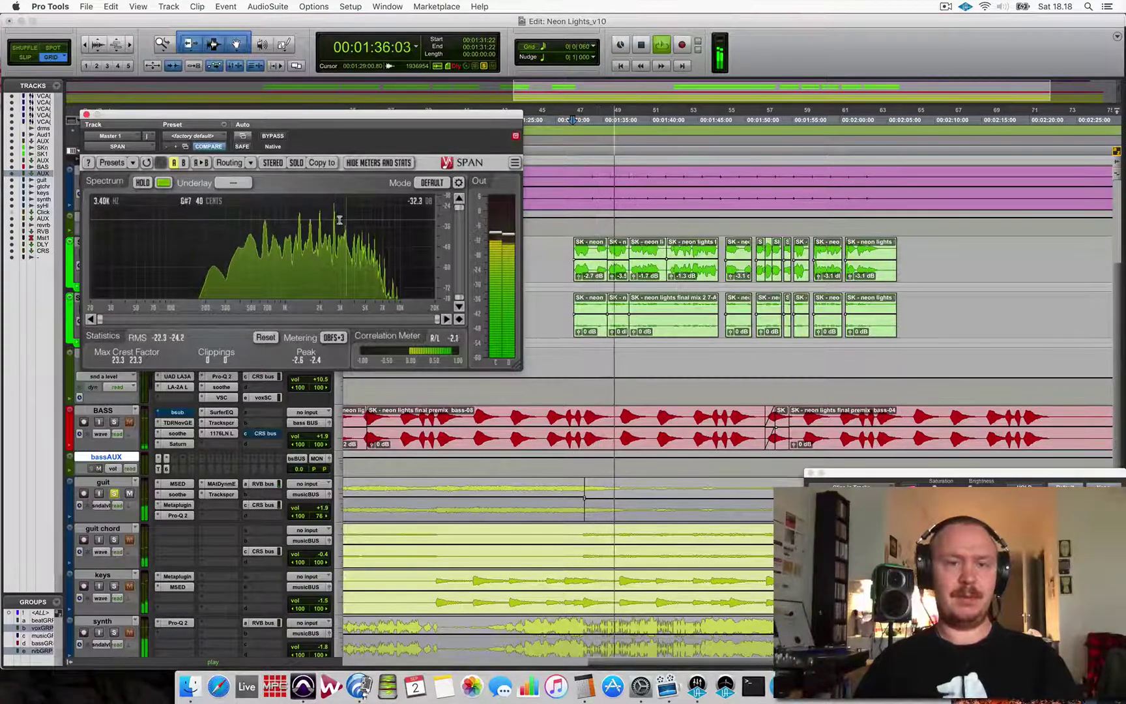
pyautogui.press('space')
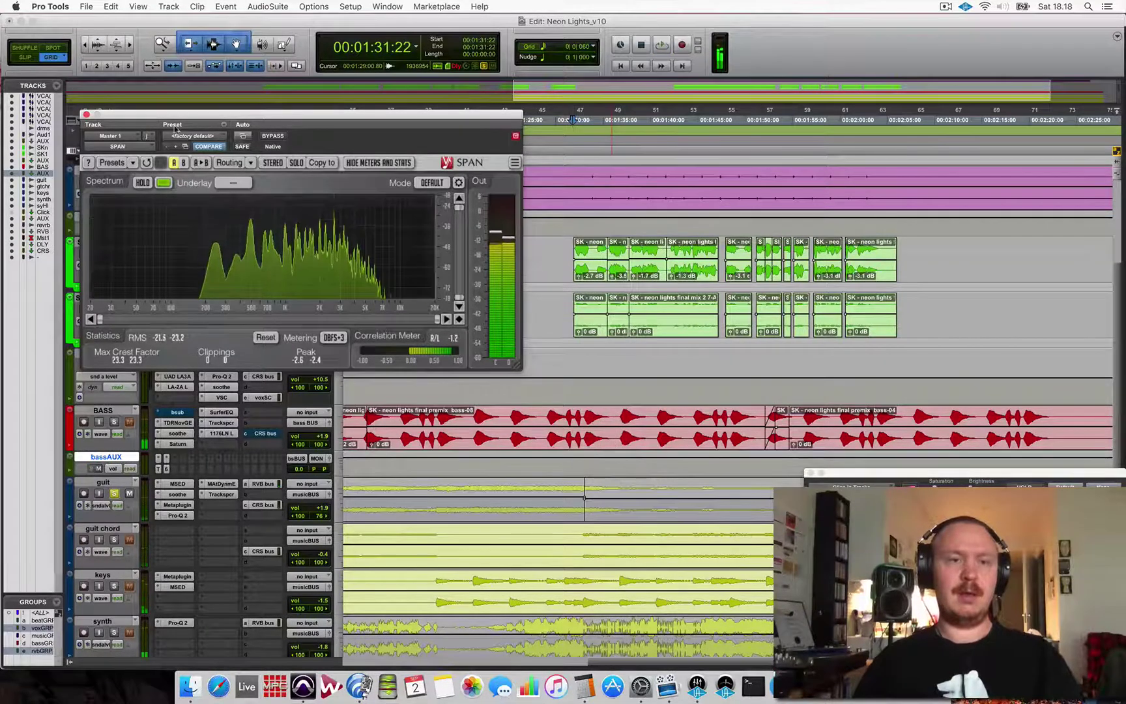
# Close the SPAN analyser window and scroll through the tracks
pyautogui.click(85, 114)
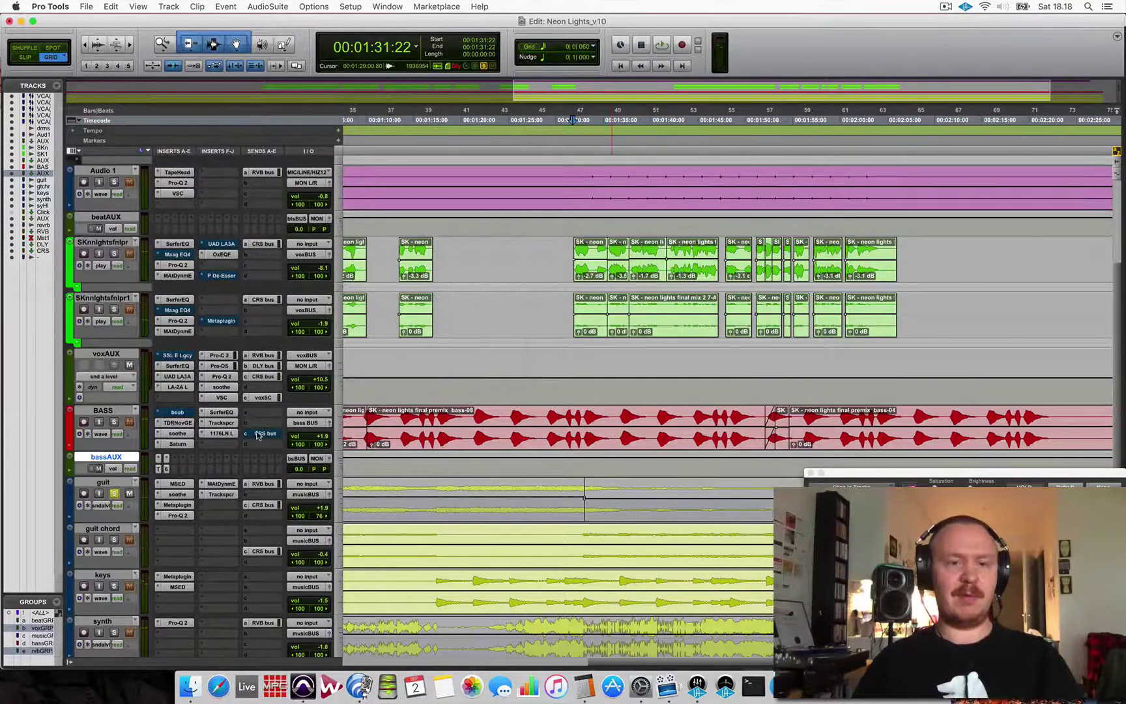
pyautogui.scroll(5, 116, 238)
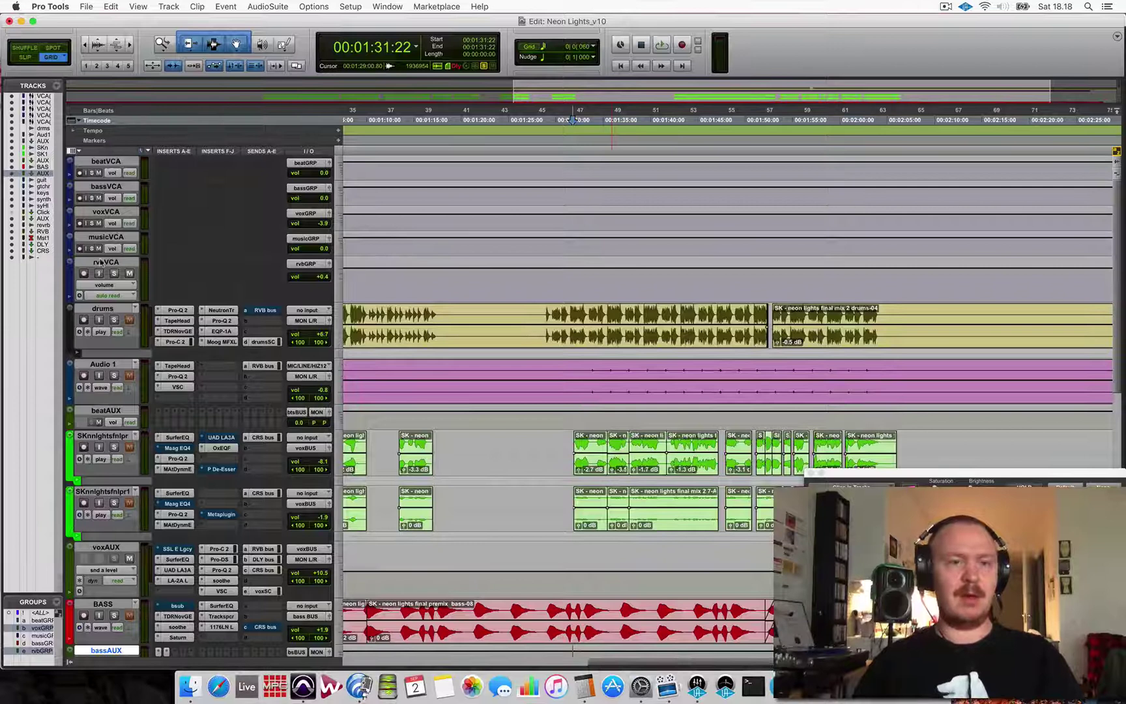
pyautogui.scroll(-8, 591, 240)
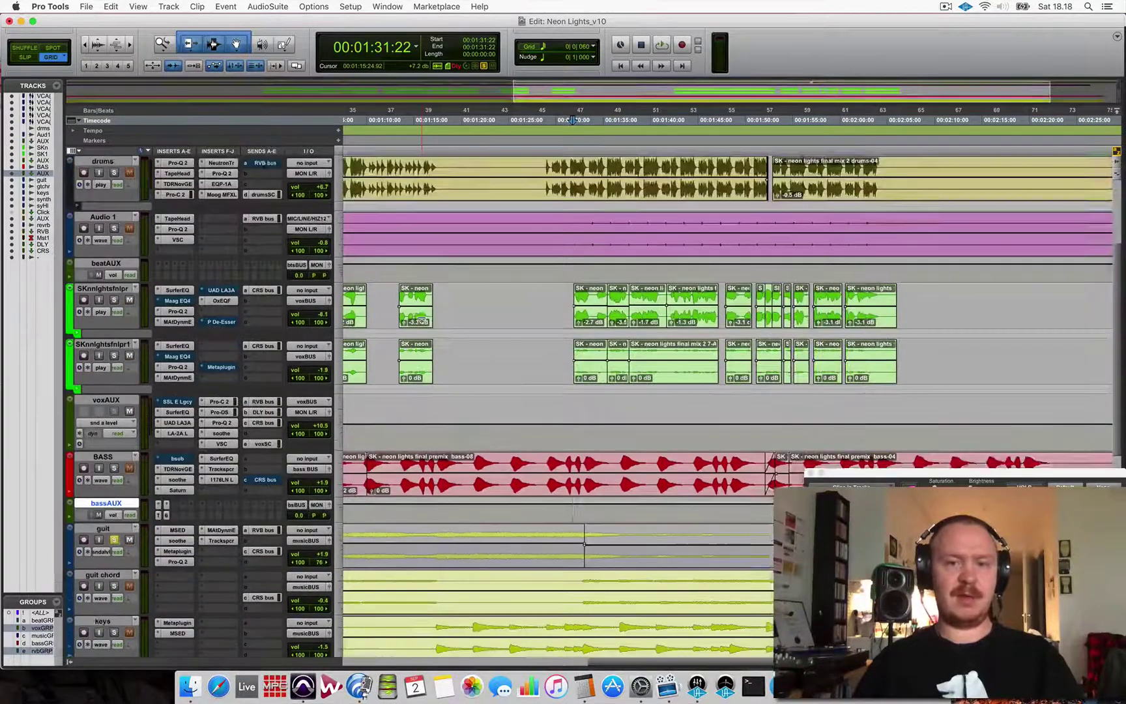
# Reopen SPAN on Master 1, play a passage, and reposition the analyser window
pyautogui.press('super+equal')
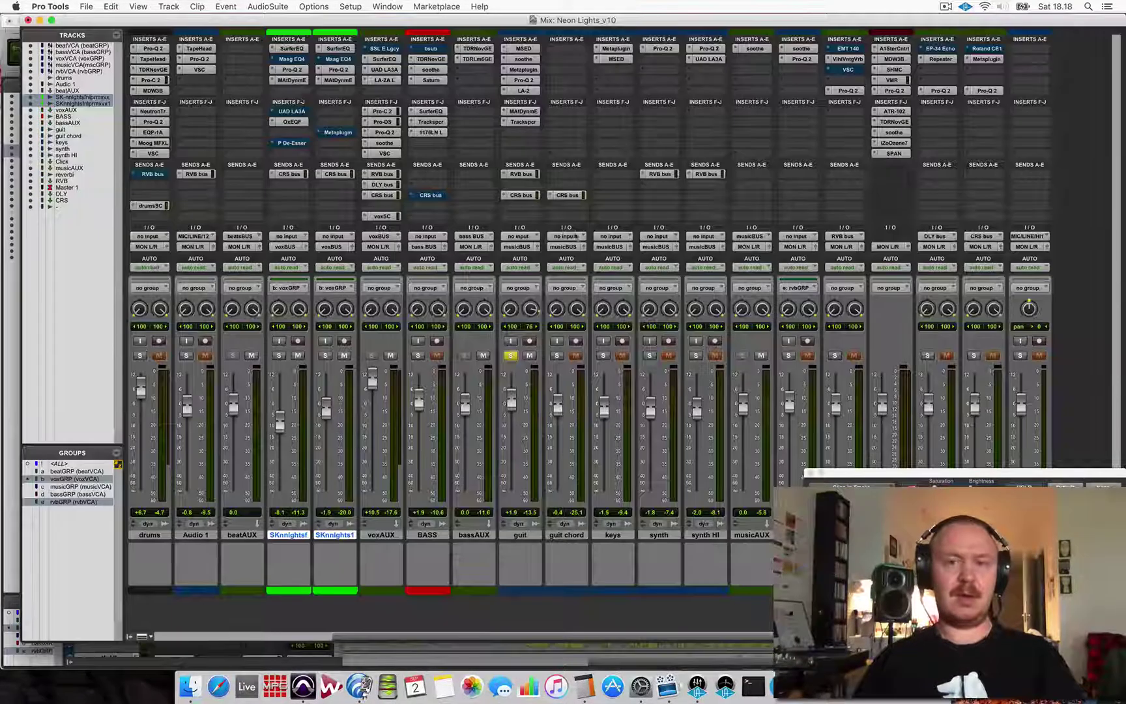
pyautogui.click(894, 154)
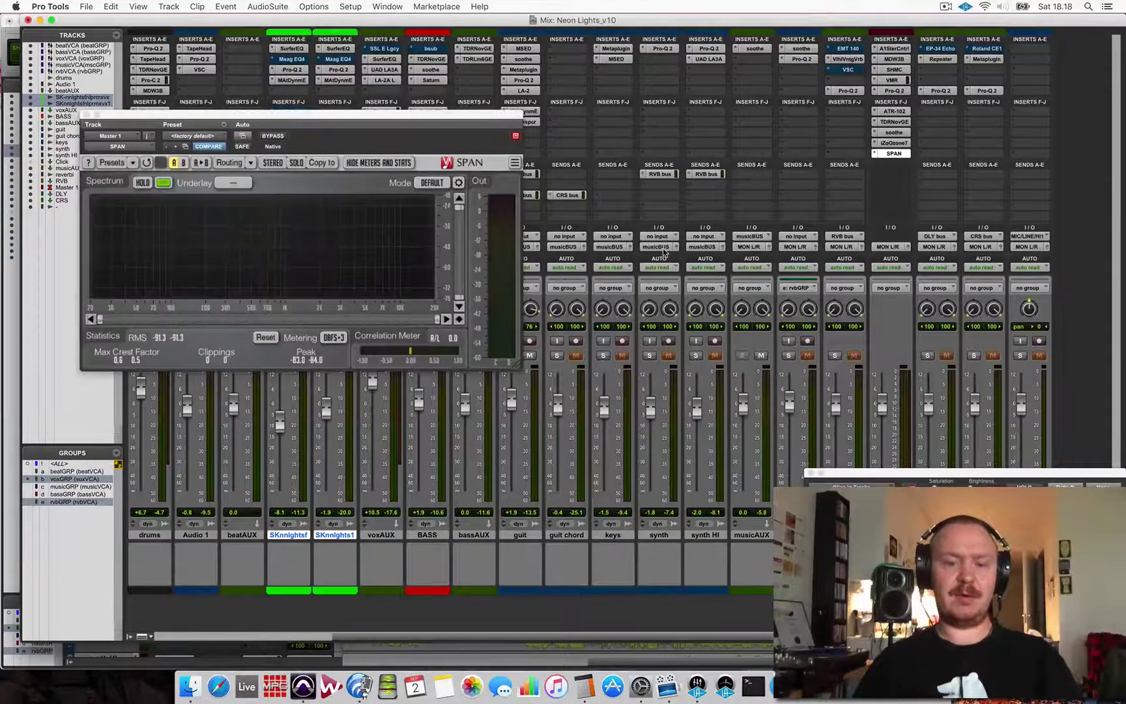
pyautogui.press('super+equal')
pyautogui.press('space')
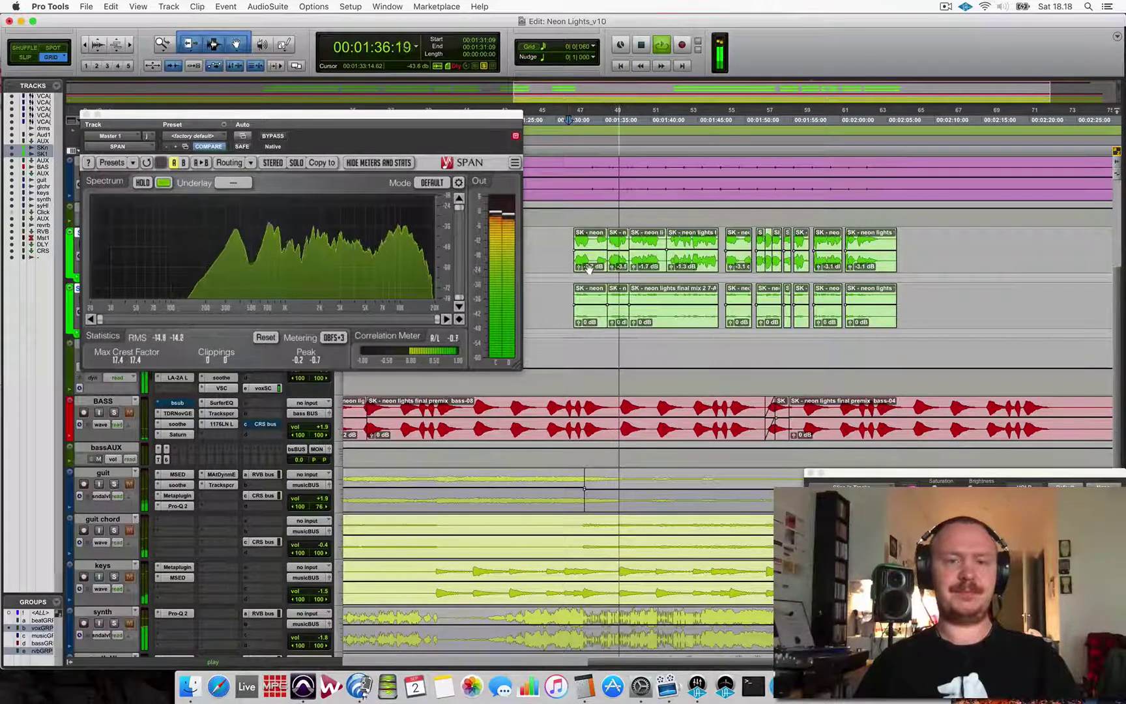
pyautogui.press('space')
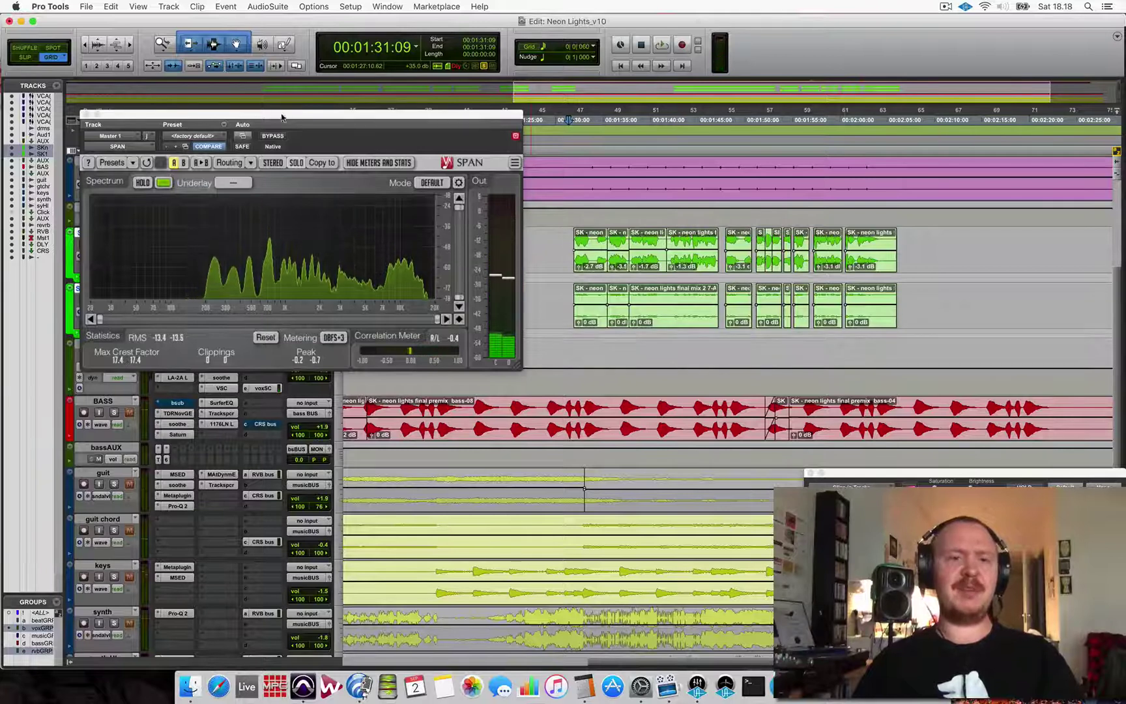
pyautogui.moveTo(281, 117); pyautogui.dragTo(325, 93)
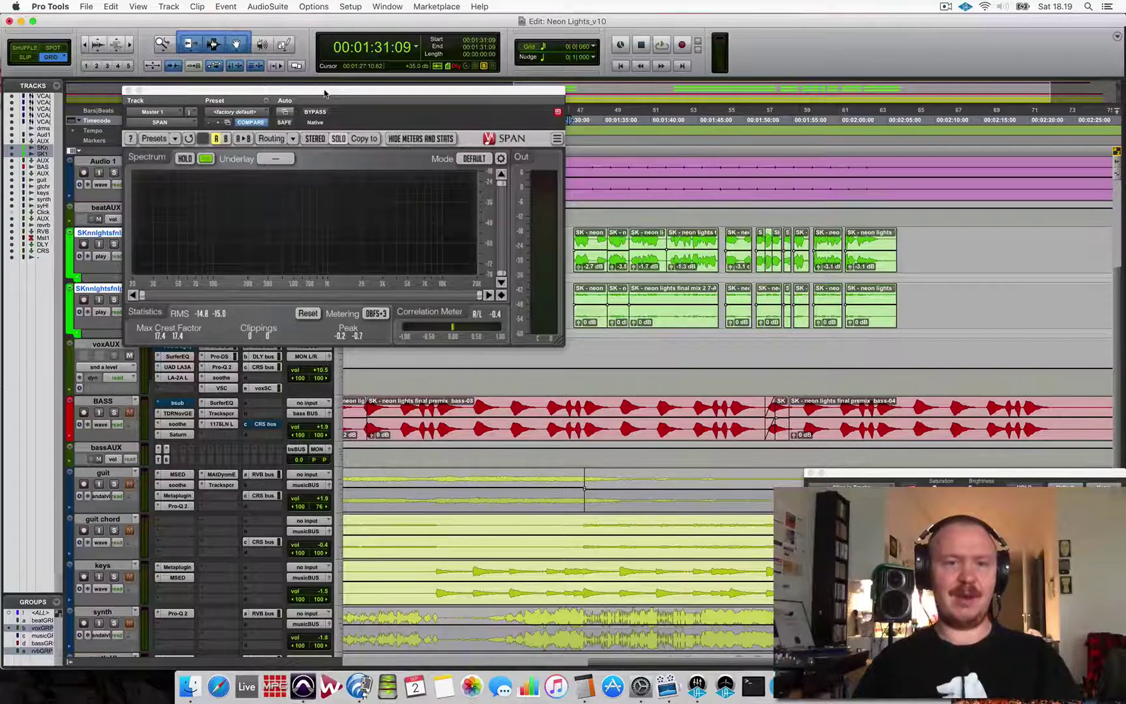
pyautogui.moveTo(315, 94); pyautogui.dragTo(345, 82)
# Close SPAN and open voxAUX's voxSC send window, confirming its level at +12.0
pyautogui.click(157, 82)
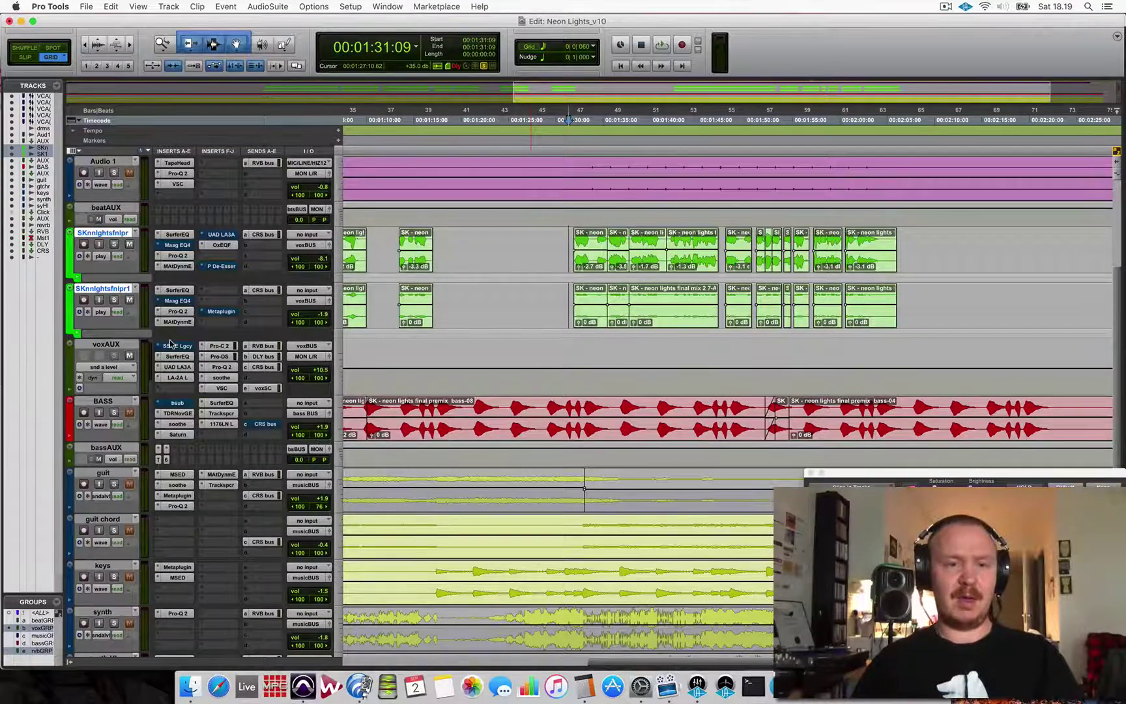
pyautogui.press('super+equal')
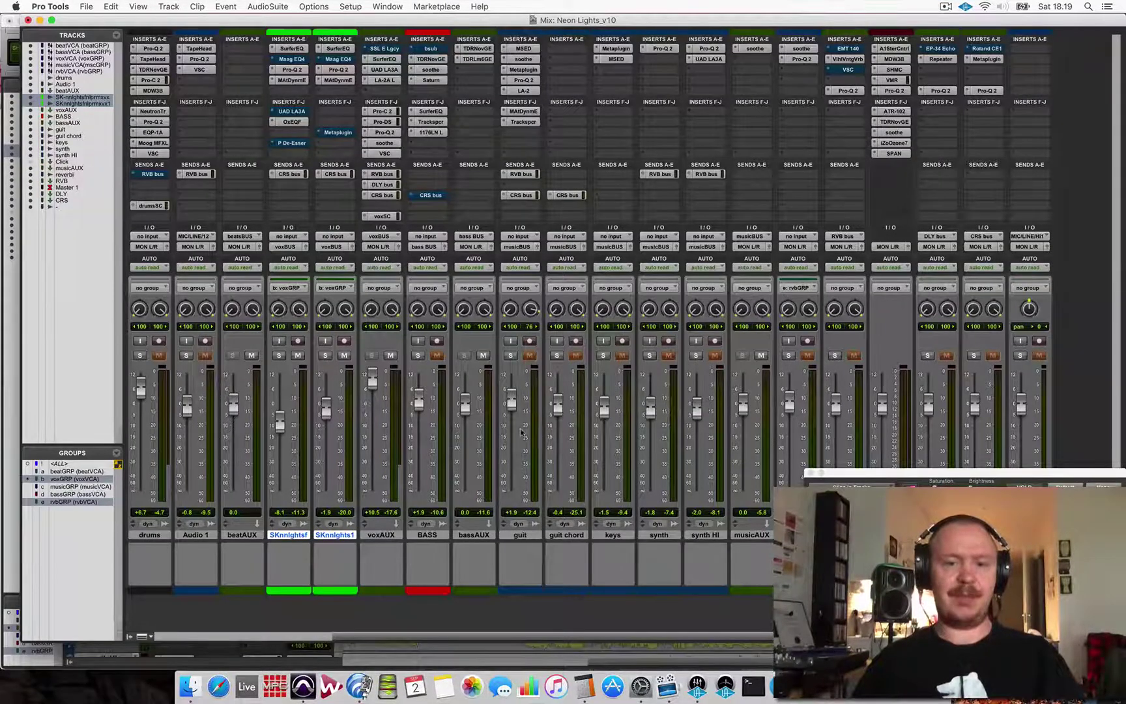
pyautogui.click(382, 216)
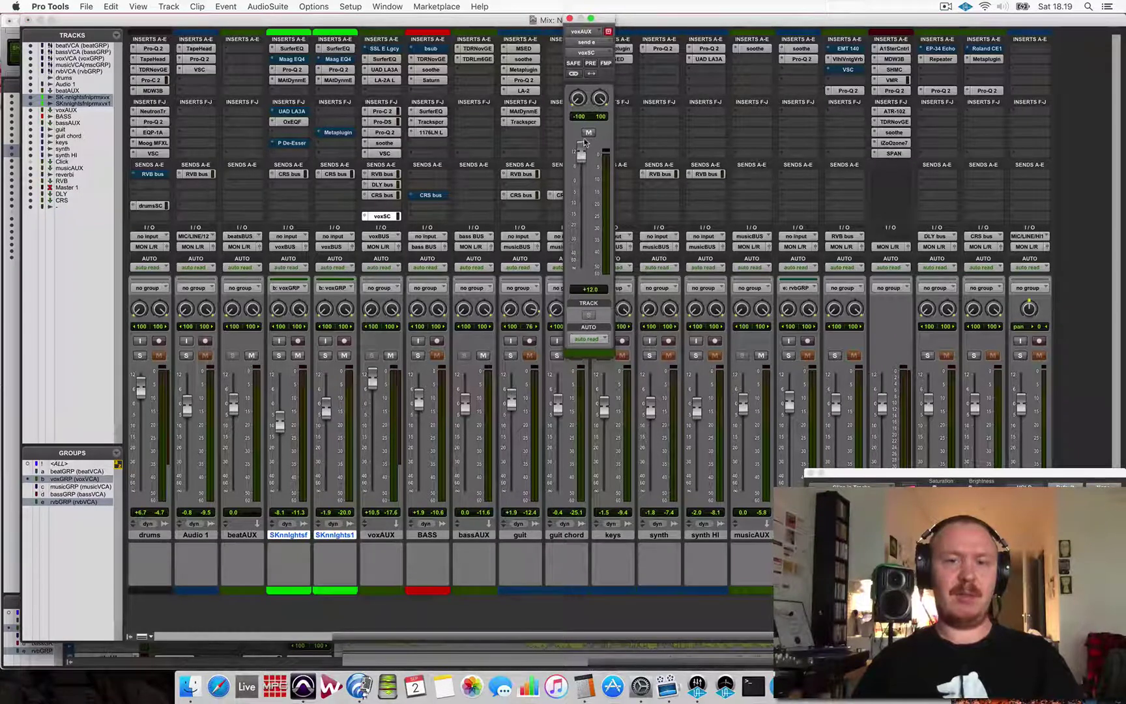
pyautogui.moveTo(600, 23); pyautogui.dragTo(535, 58)
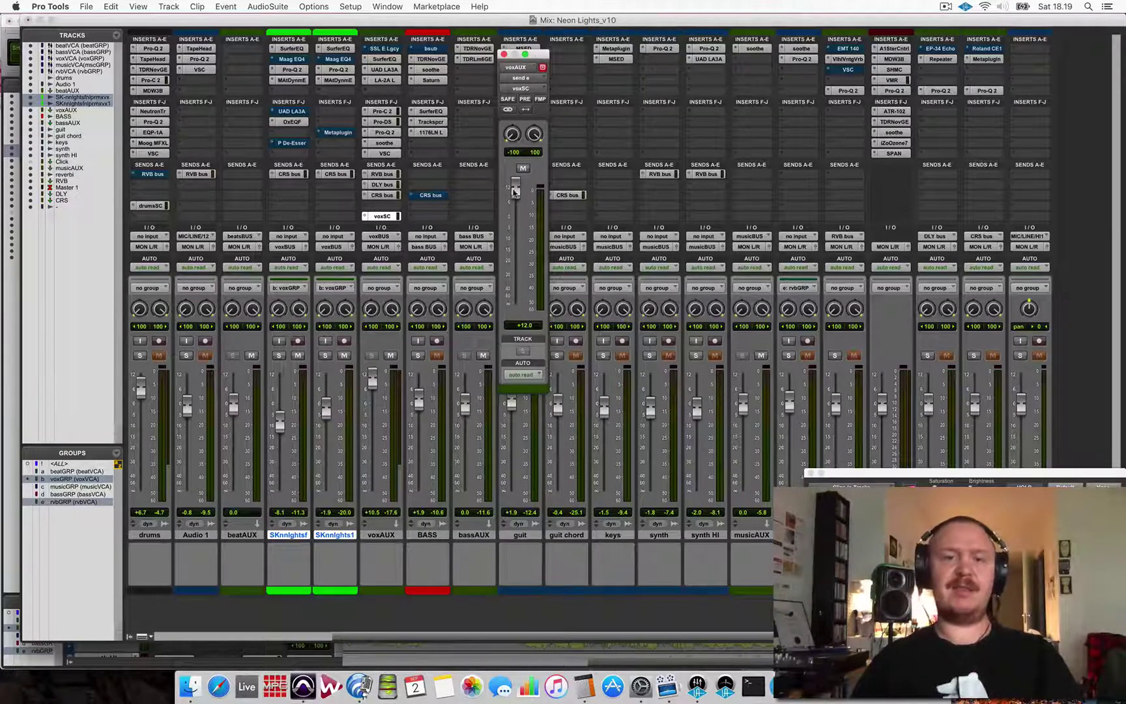
pyautogui.moveTo(515, 191); pyautogui.dragTo(513, 184)
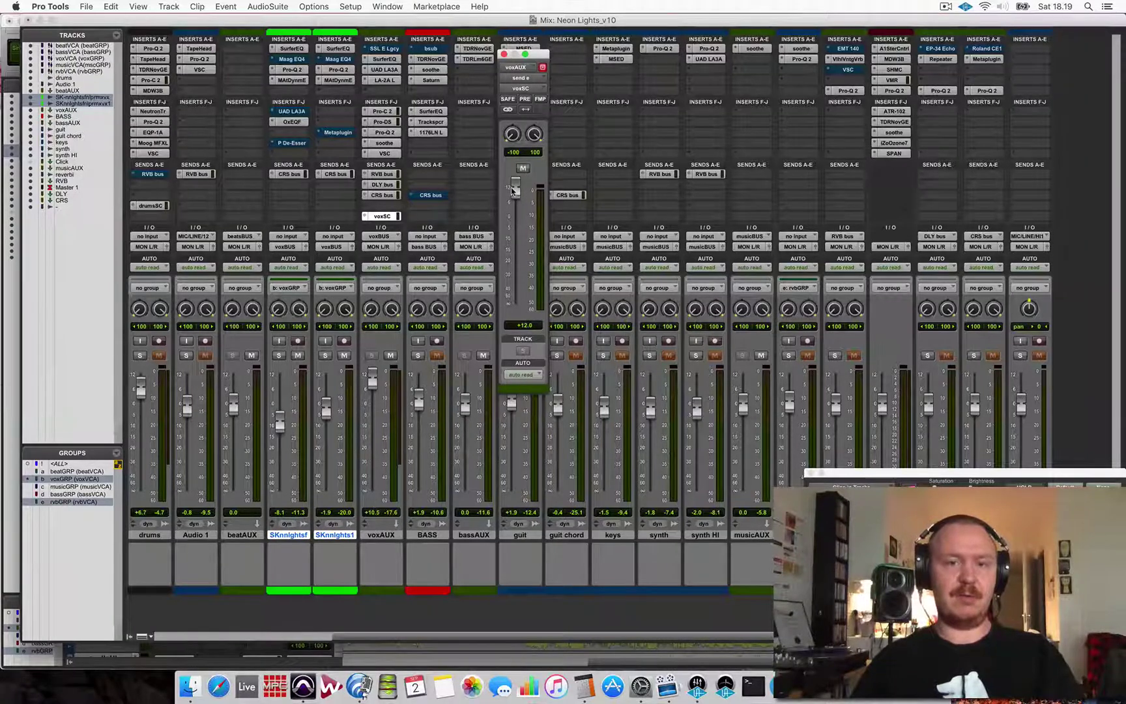
pyautogui.press('super+equal')
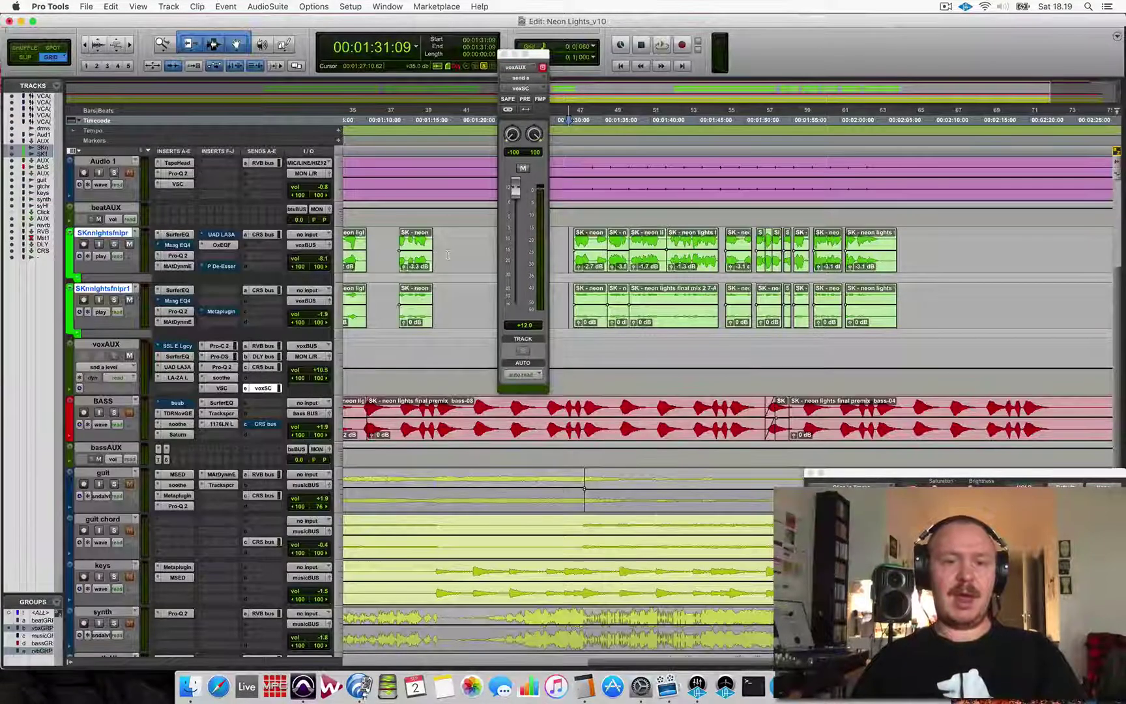
# Select guit, open its Trackspacer, and keep the side-chain key input on voxSC.L
pyautogui.scroll(-3, 213, 455)
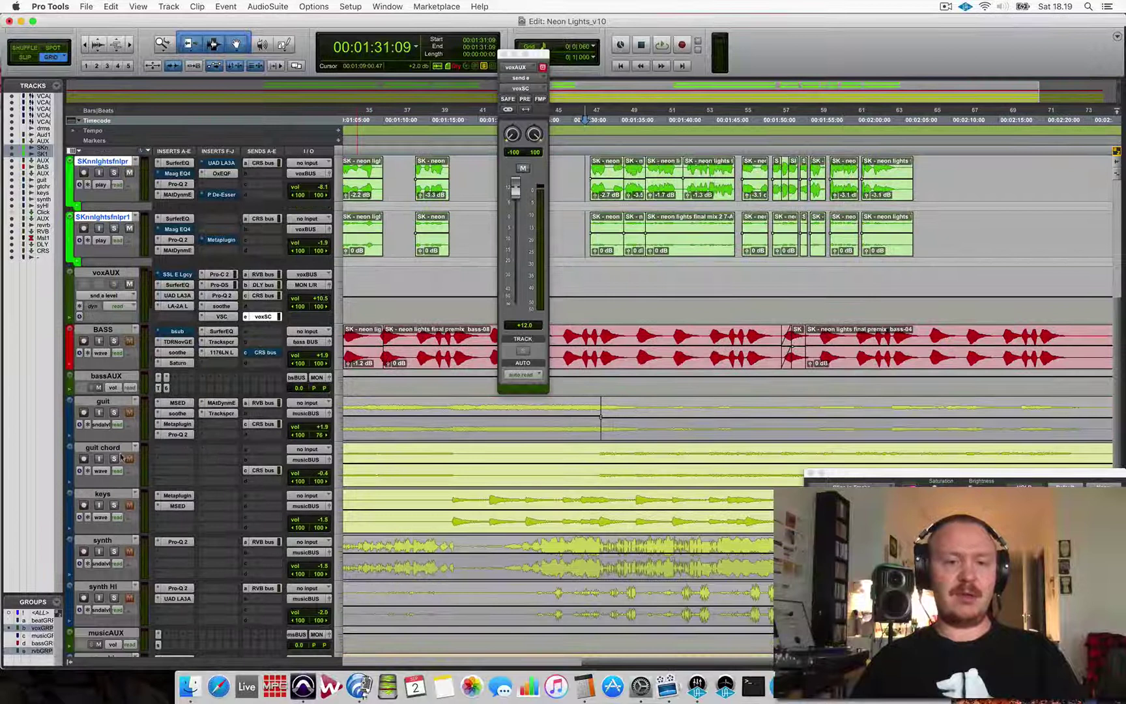
pyautogui.click(112, 449)
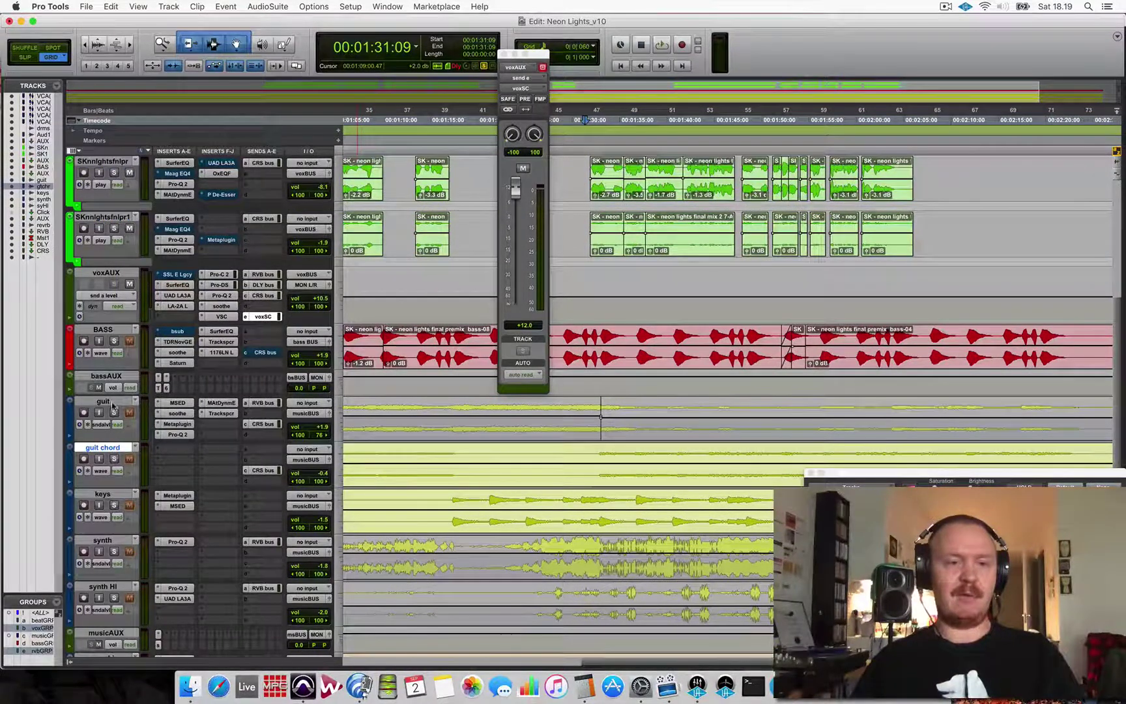
pyautogui.click(221, 414)
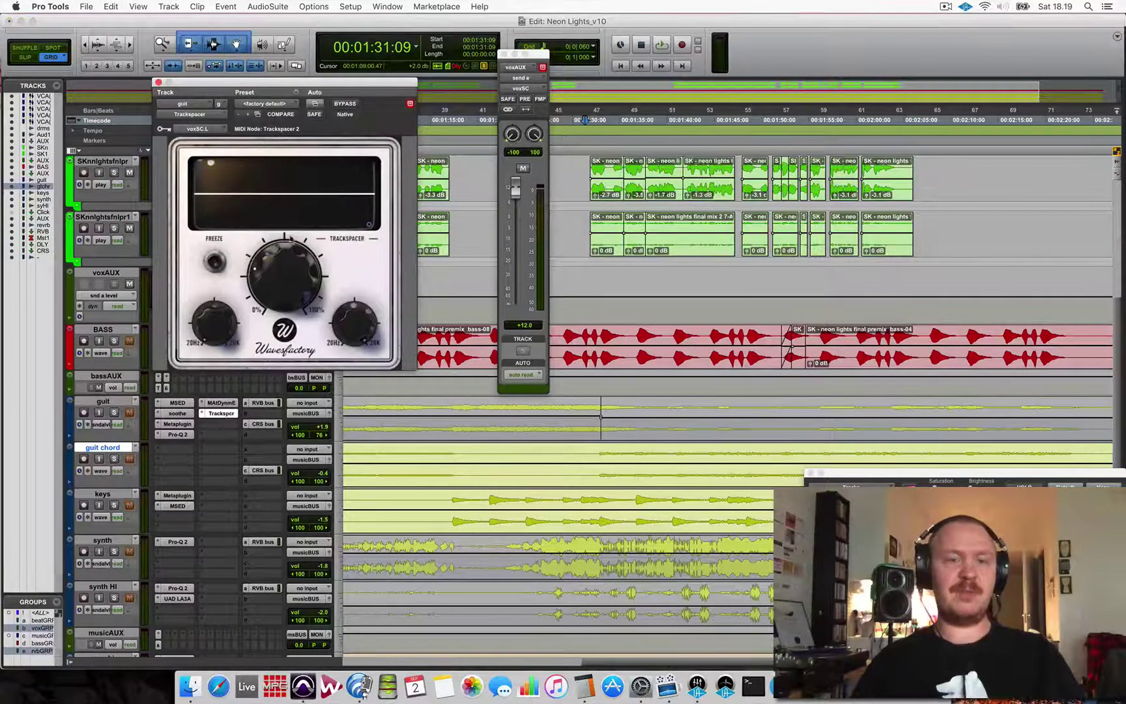
pyautogui.click(191, 115)
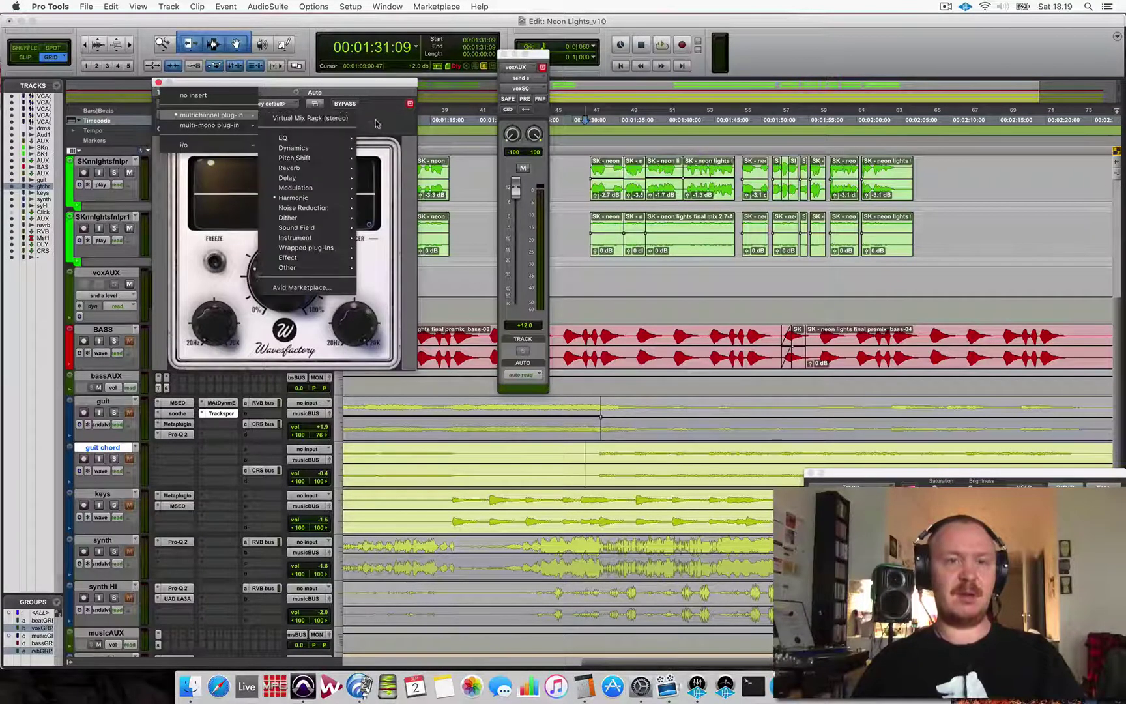
pyautogui.click(319, 130)
pyautogui.click(204, 128)
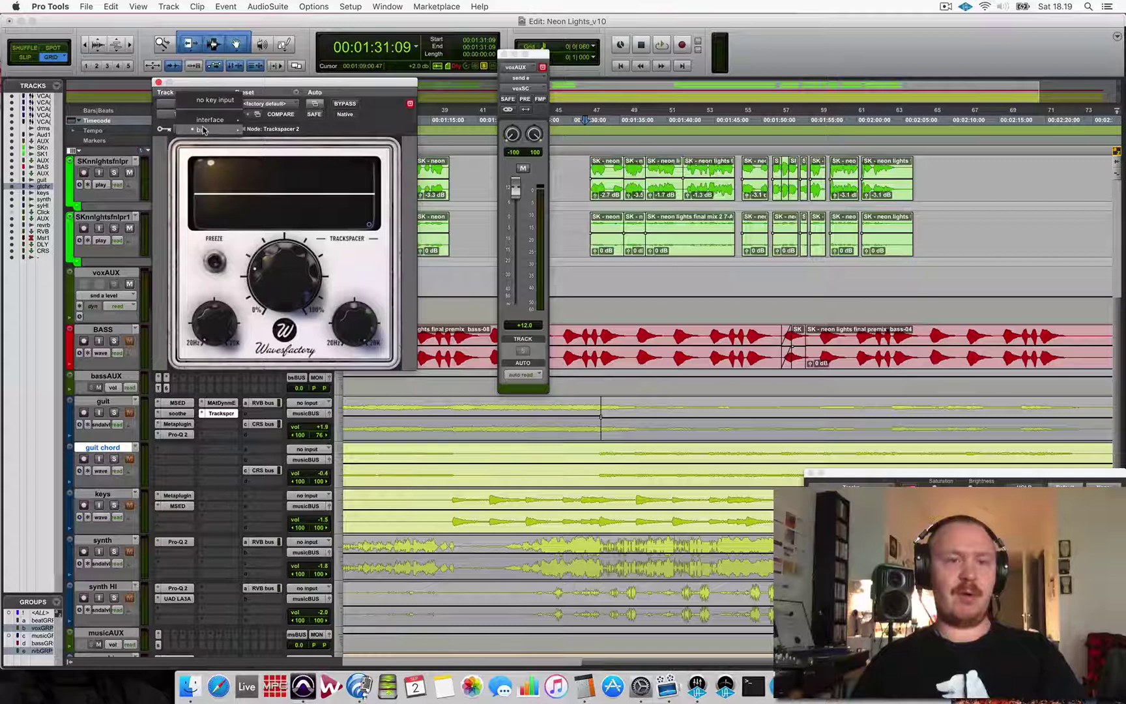
pyautogui.moveTo(207, 130)
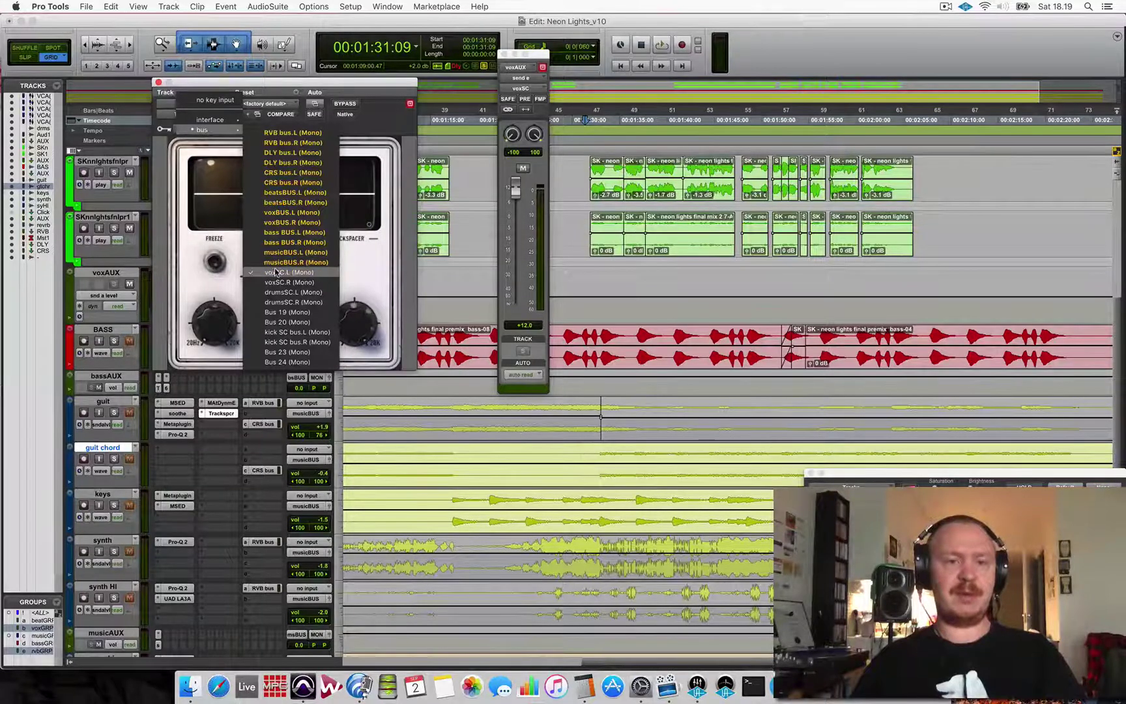
pyautogui.click(374, 152)
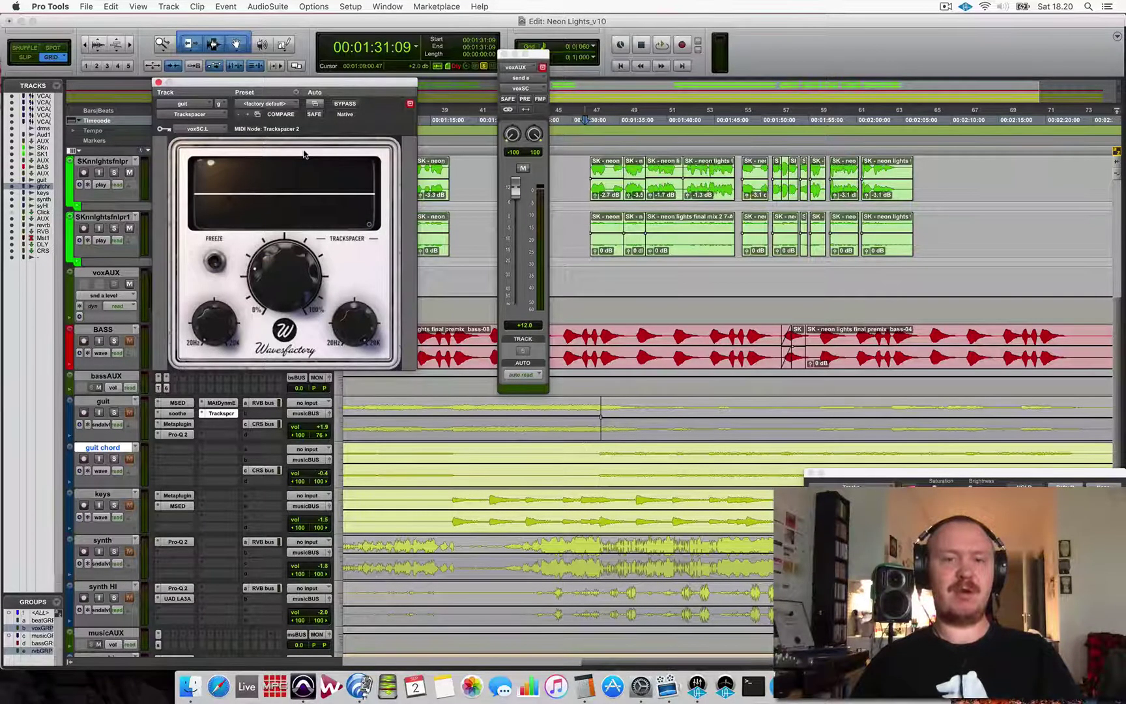
# Move the Trackspacer window beside the tracks and solo the guit track
pyautogui.moveTo(330, 82); pyautogui.dragTo(377, 270)
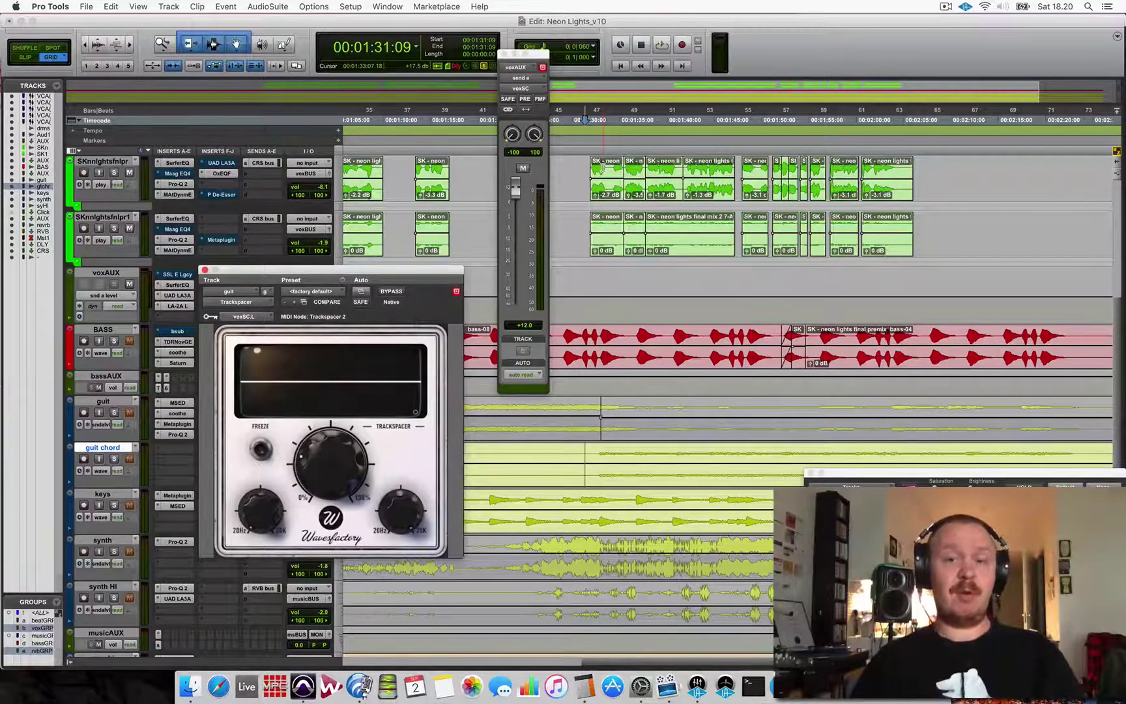
pyautogui.moveTo(392, 269); pyautogui.dragTo(451, 273)
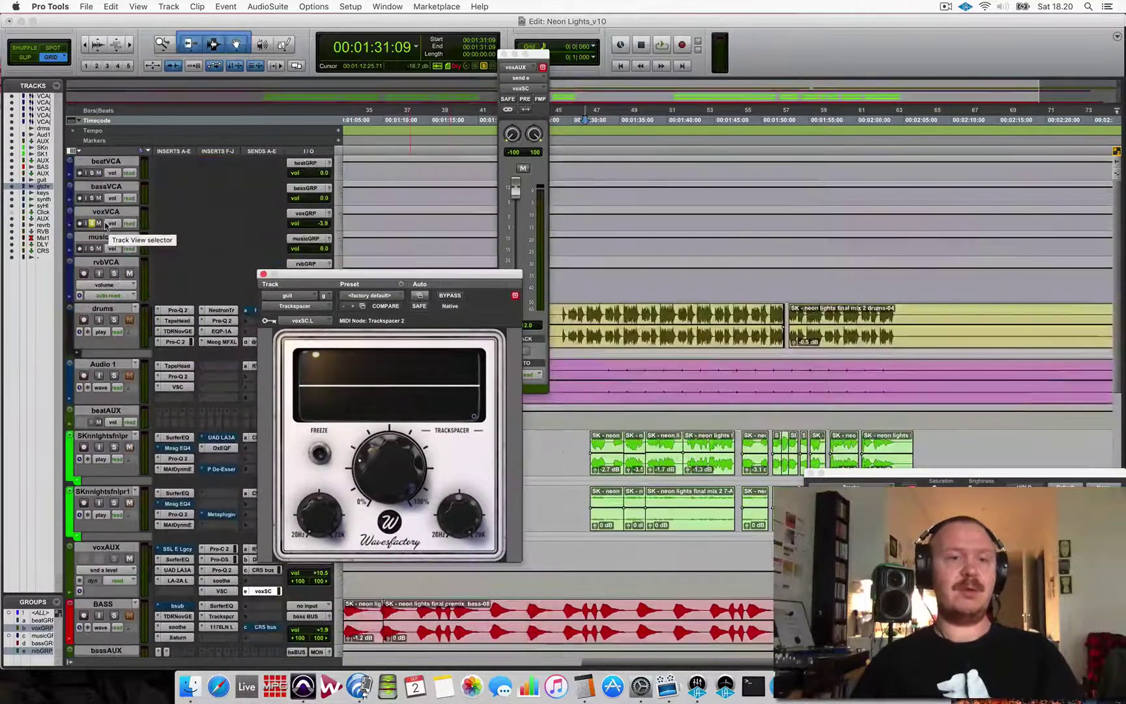
pyautogui.scroll(5, 106, 225)
pyautogui.scroll(-8, 98, 225)
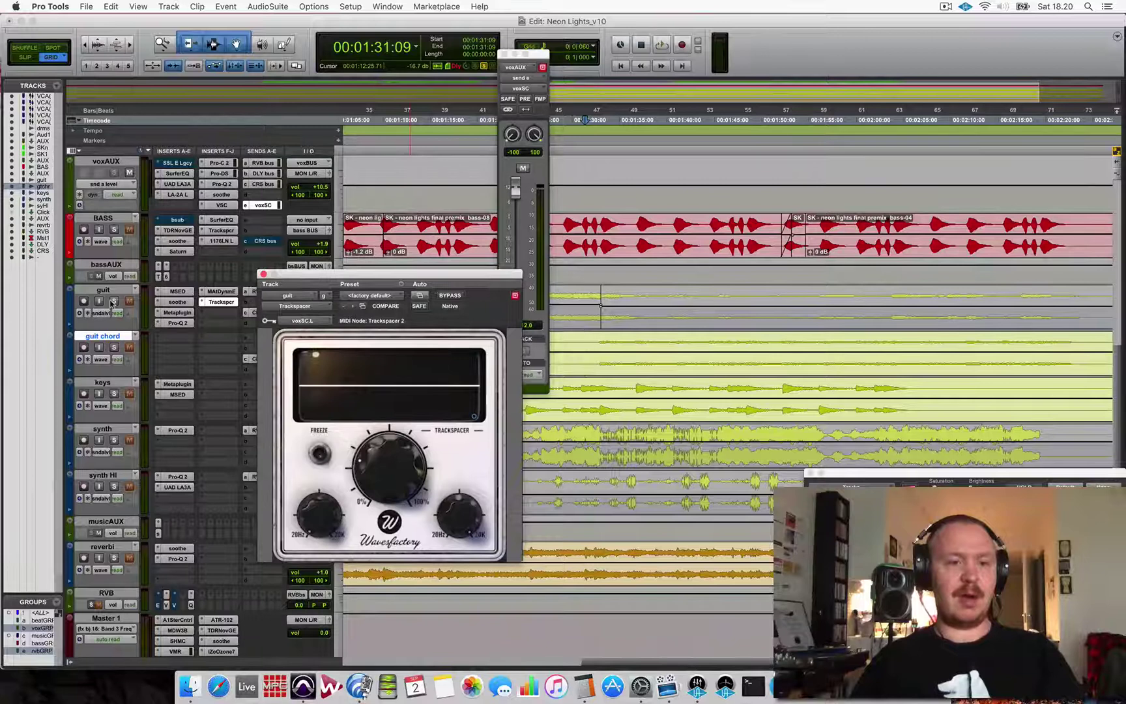
pyautogui.click(113, 302)
pyautogui.moveTo(380, 280); pyautogui.dragTo(372, 217)
pyautogui.scroll(3, 745, 224)
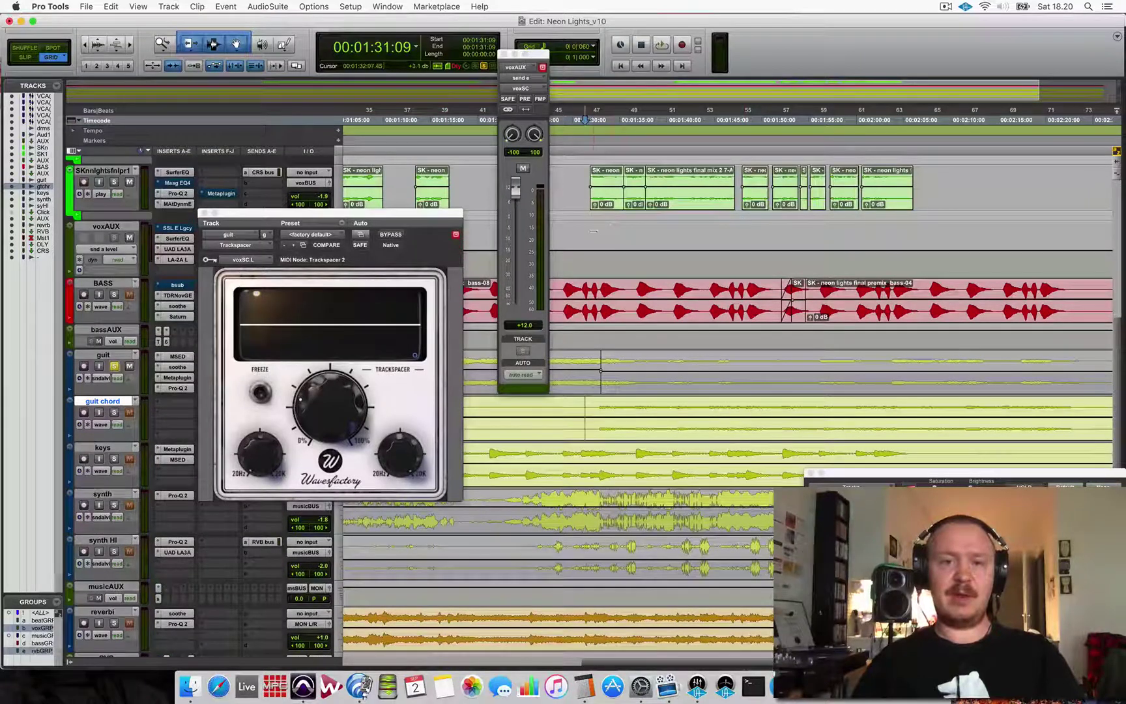
# Play from 1:31:20 and audition Trackspacer's ratio raised to 30 %
pyautogui.click(588, 264)
pyautogui.press('space')
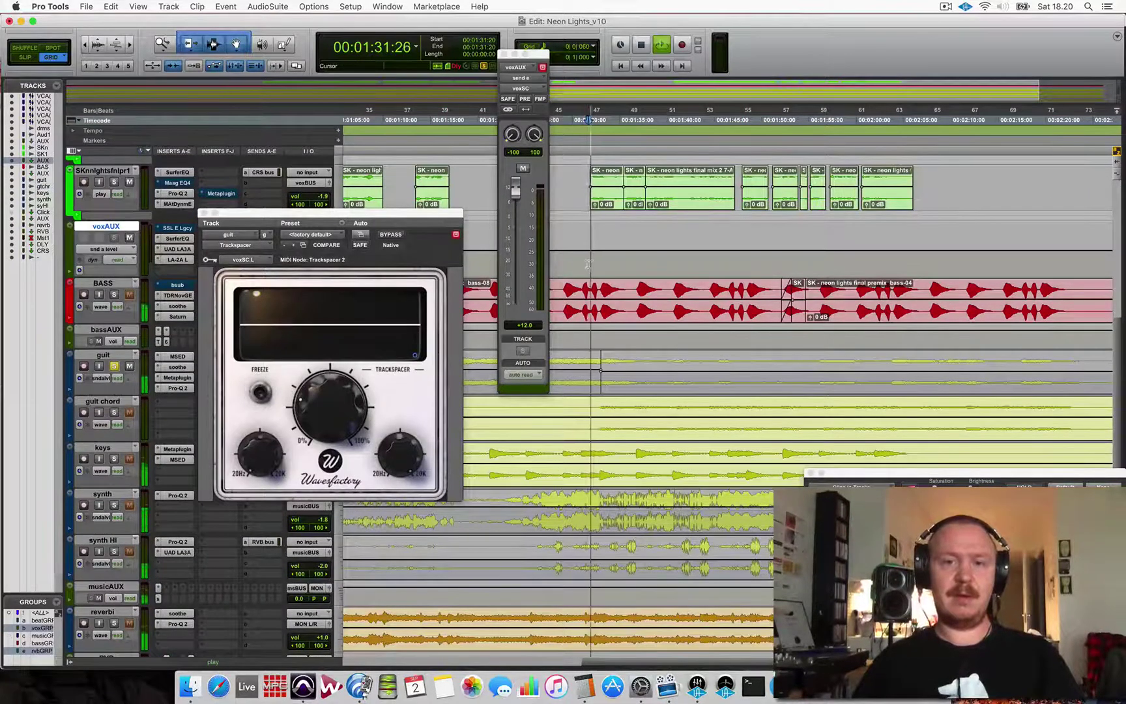
pyautogui.scroll(6, 588, 263)
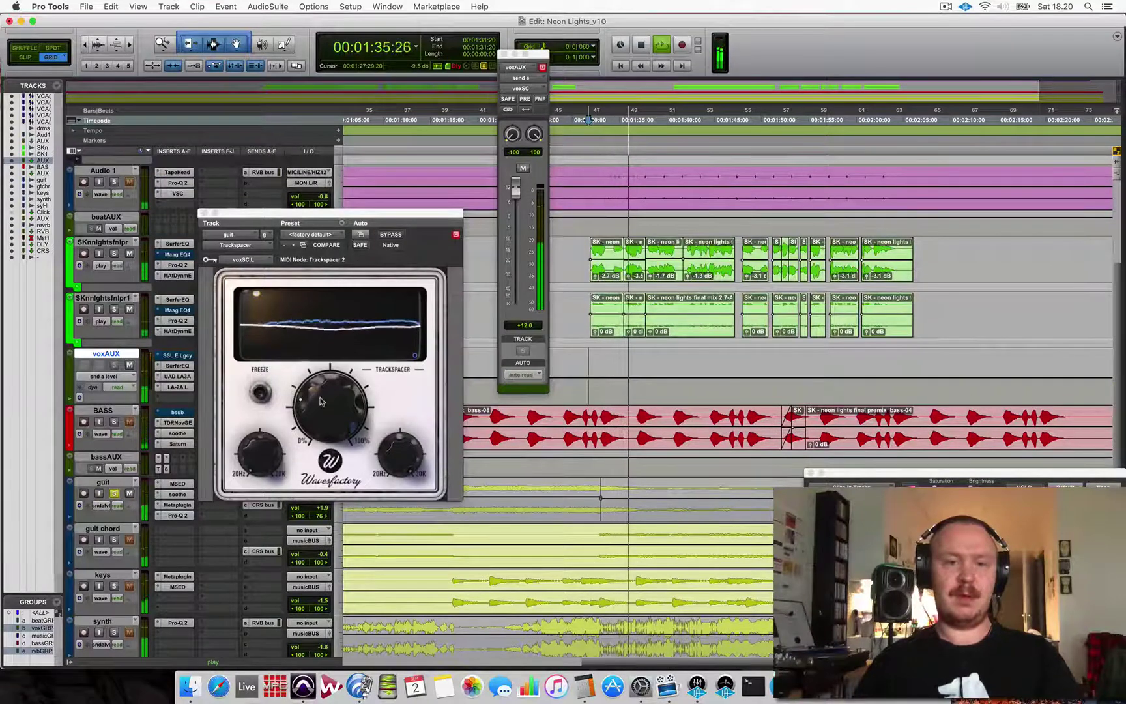
pyautogui.moveTo(319, 406)
pyautogui.press('space')
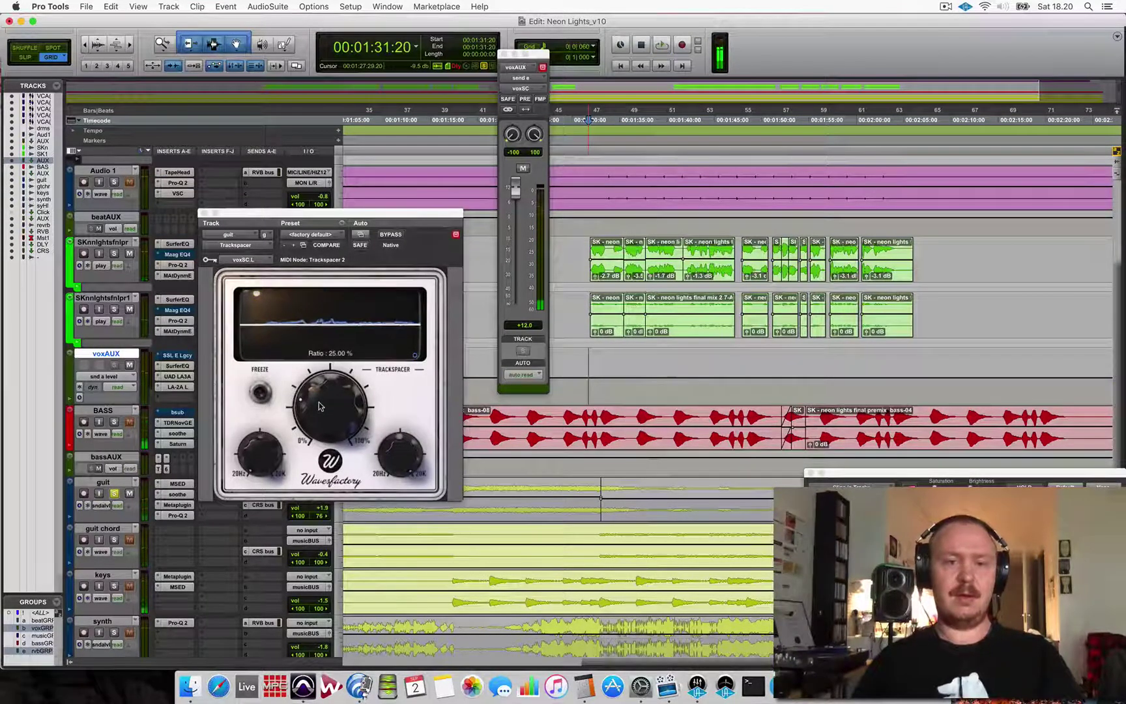
pyautogui.moveTo(320, 406); pyautogui.dragTo(320, 392)
pyautogui.press('space')
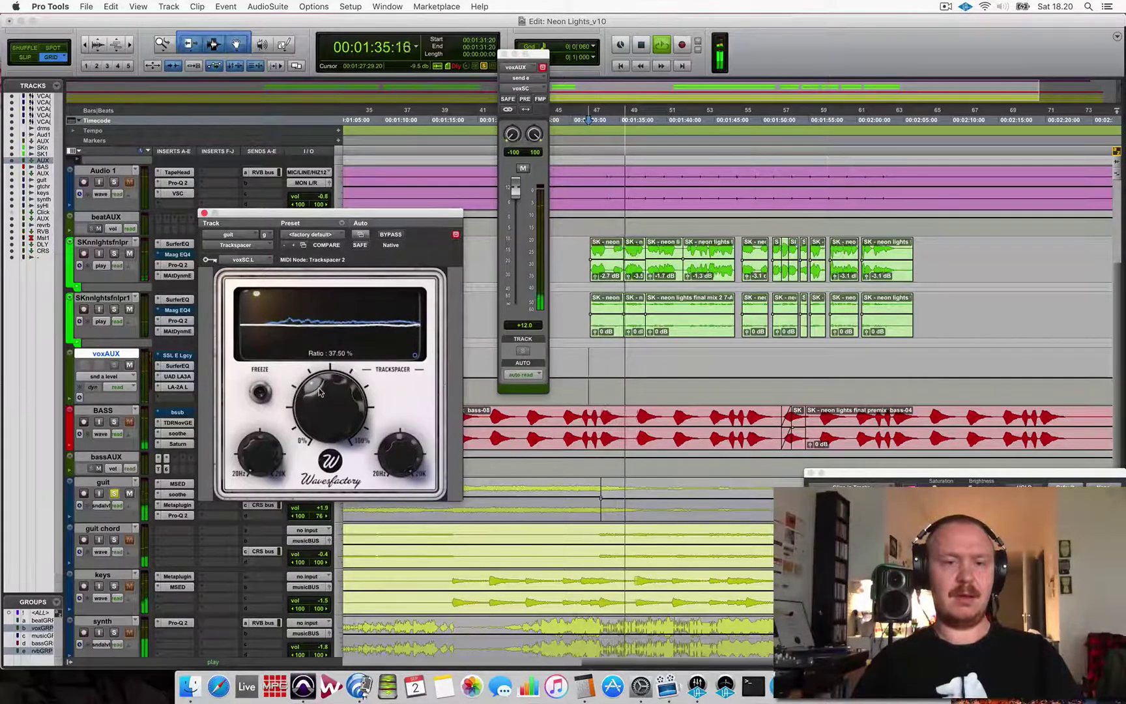
pyautogui.press('space')
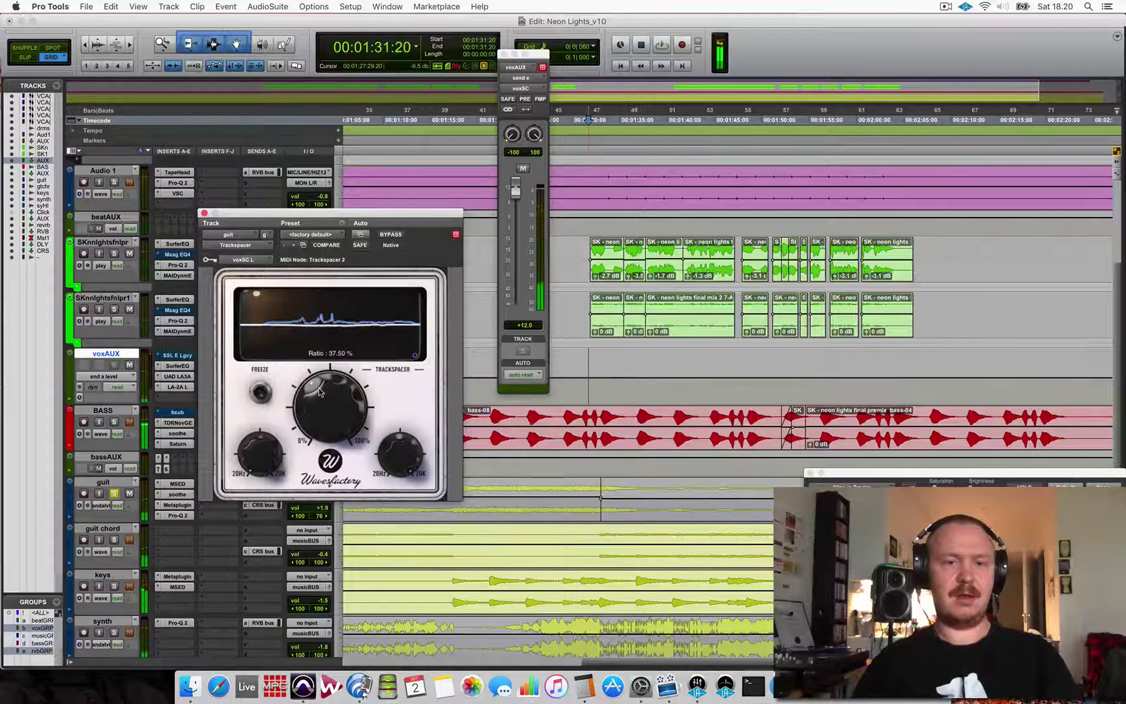
# Lower the ratio, nudge it to 22.50 %, then settle on 25.00 % while auditioning
pyautogui.moveTo(319, 392); pyautogui.dragTo(318, 404)
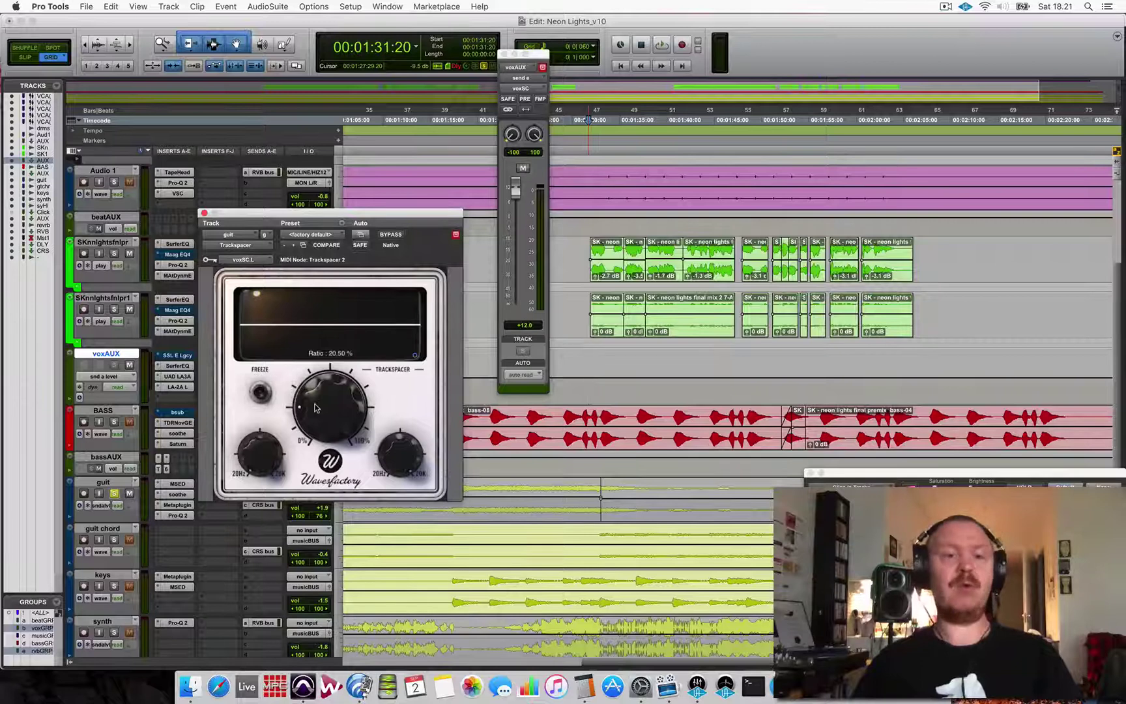
pyautogui.press('space')
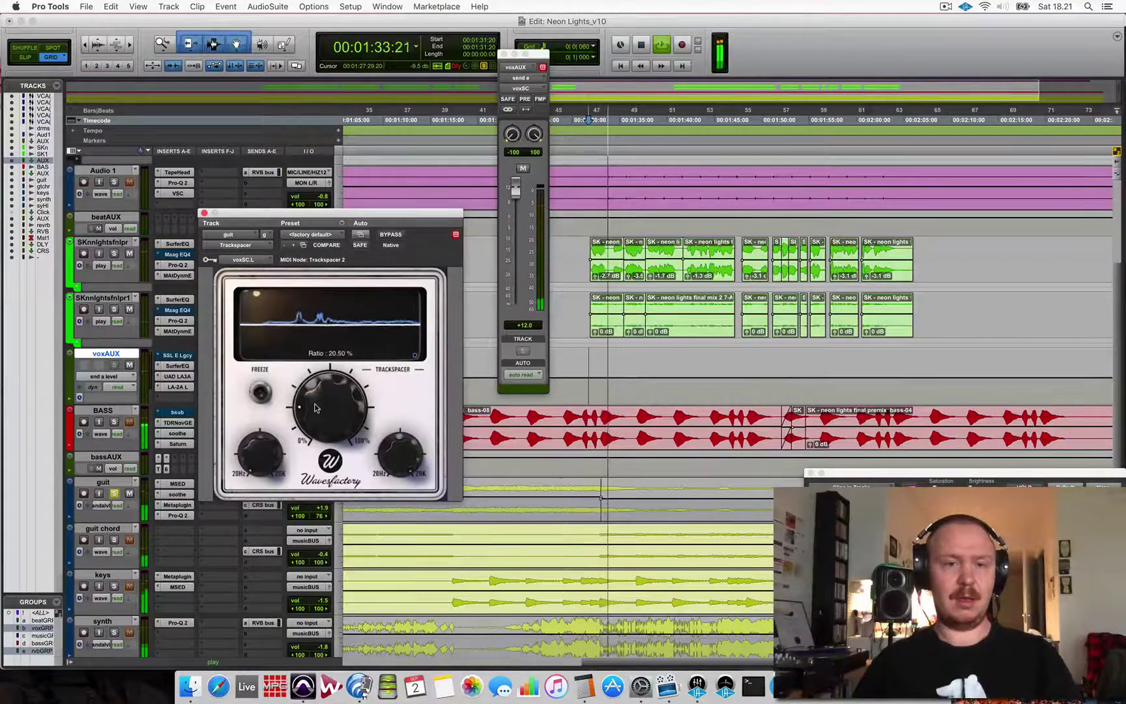
pyautogui.moveTo(315, 408); pyautogui.dragTo(315, 404)
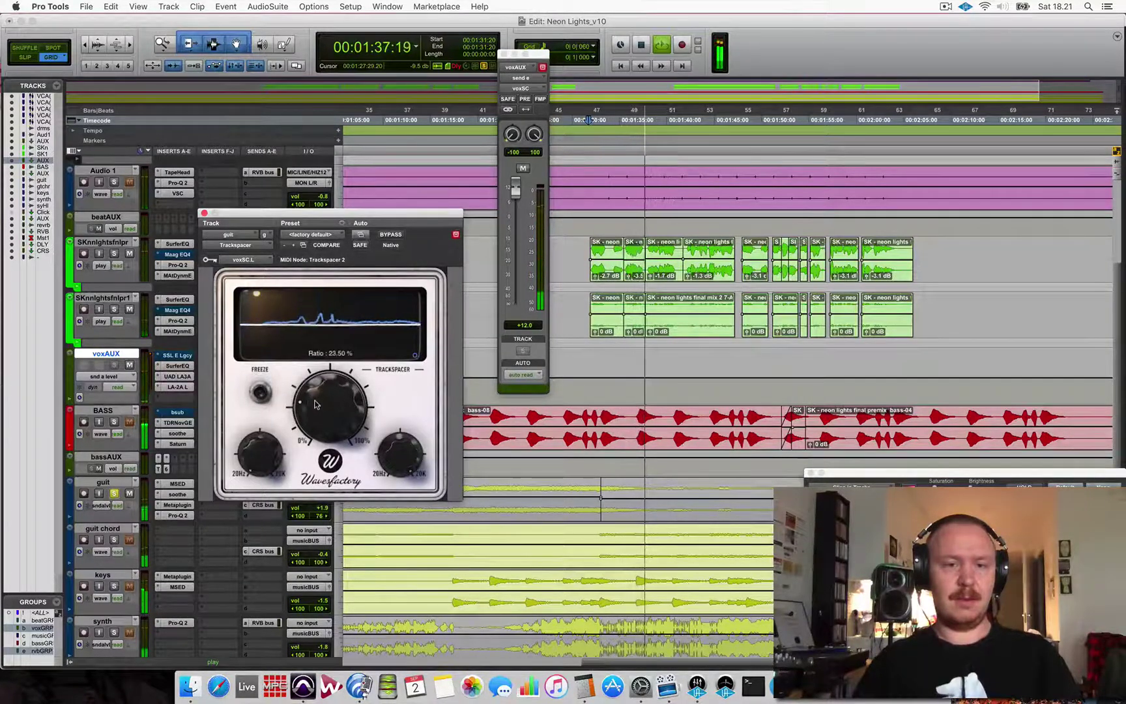
pyautogui.press('space')
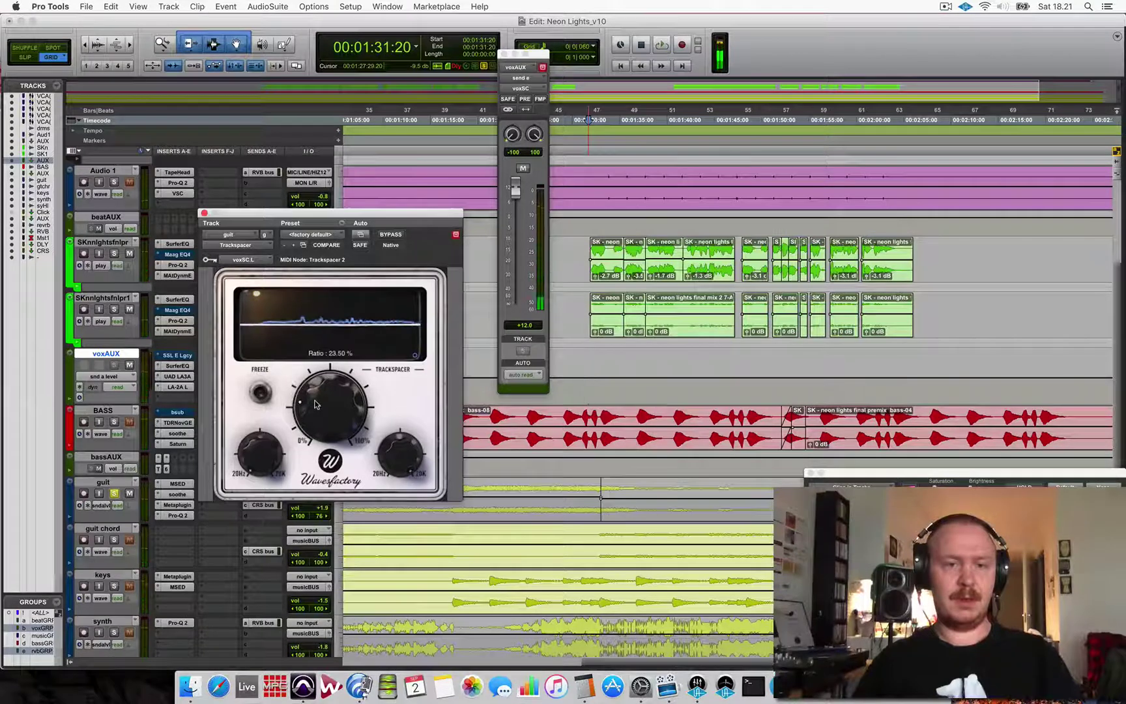
pyautogui.press('space')
pyautogui.moveTo(315, 405); pyautogui.dragTo(315, 403)
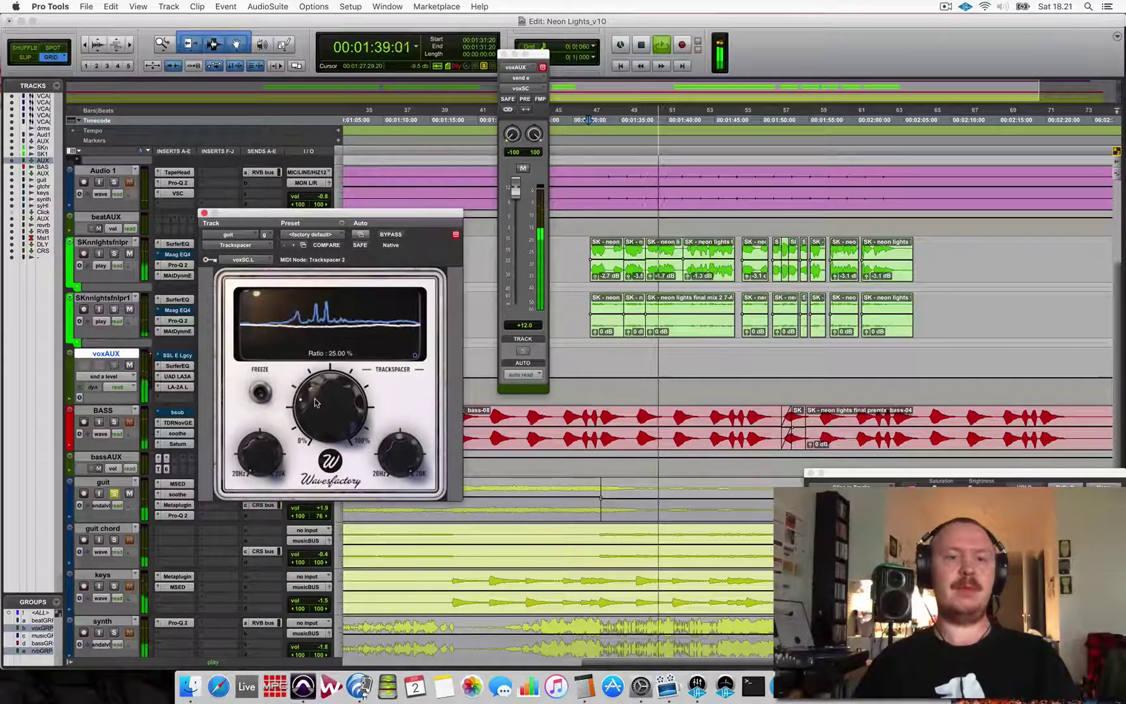
pyautogui.press('space')
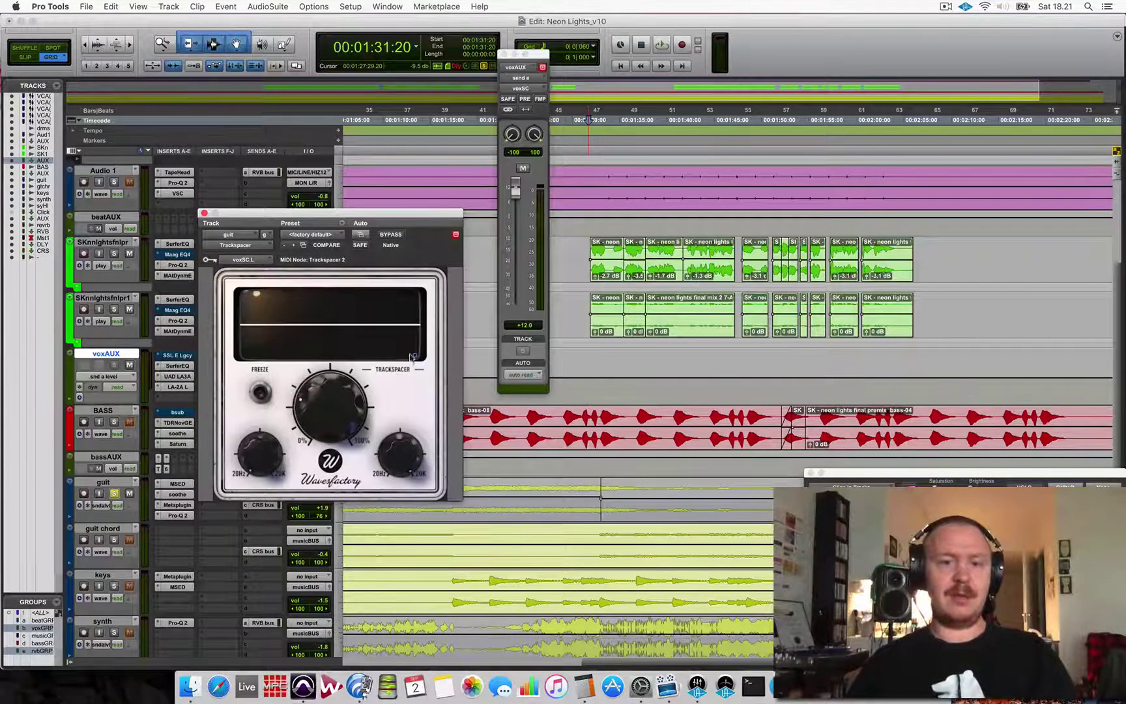
# Set Trackspacer's HighPass to 20000 Hz and LowPass to 100 Hz, then toggle the Advanced Panel
pyautogui.moveTo(400, 458); pyautogui.dragTo(381, 494)
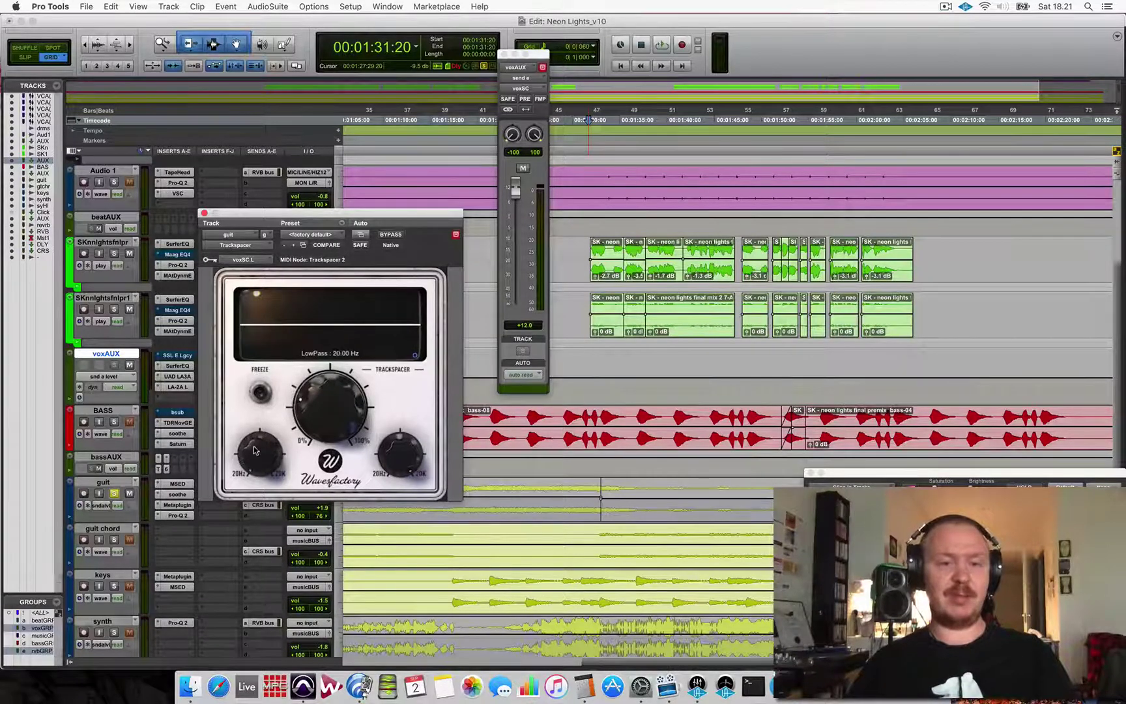
pyautogui.moveTo(253, 437); pyautogui.dragTo(249, 460)
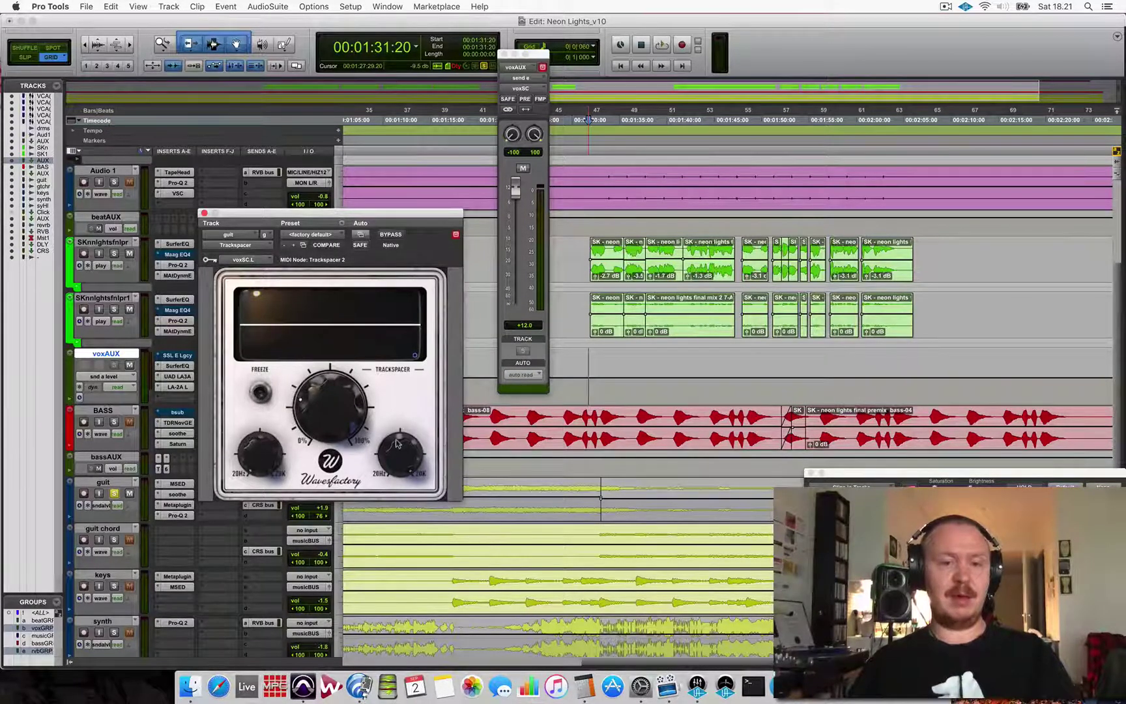
pyautogui.moveTo(396, 442)
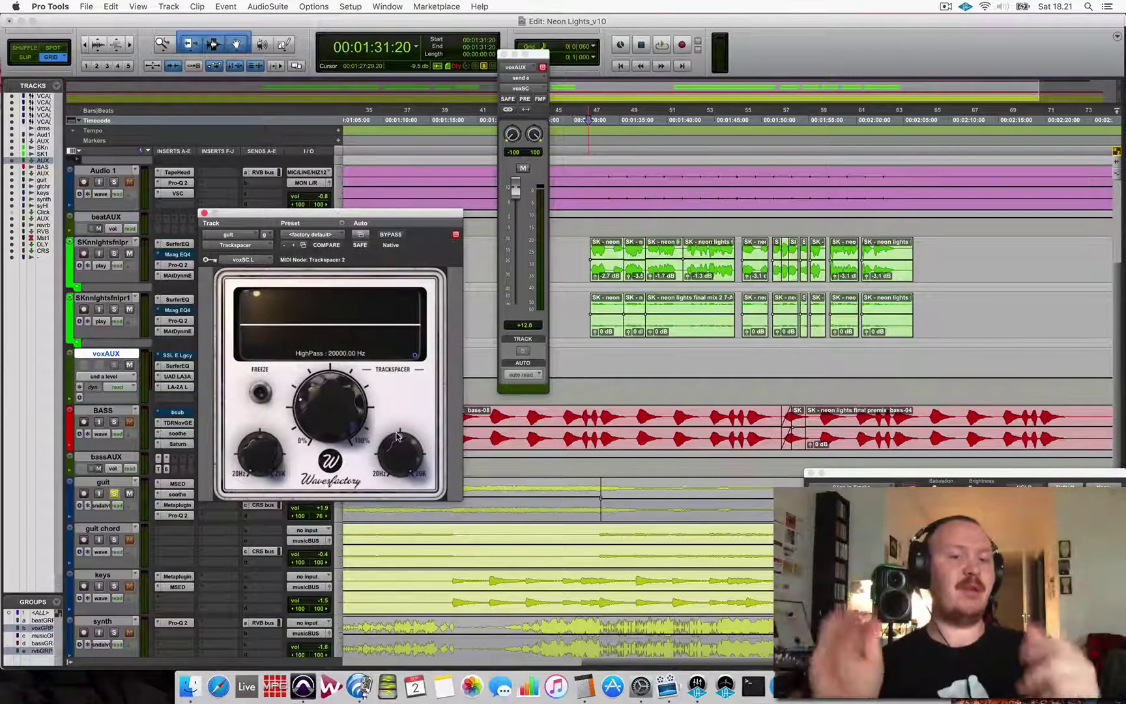
pyautogui.click(413, 355)
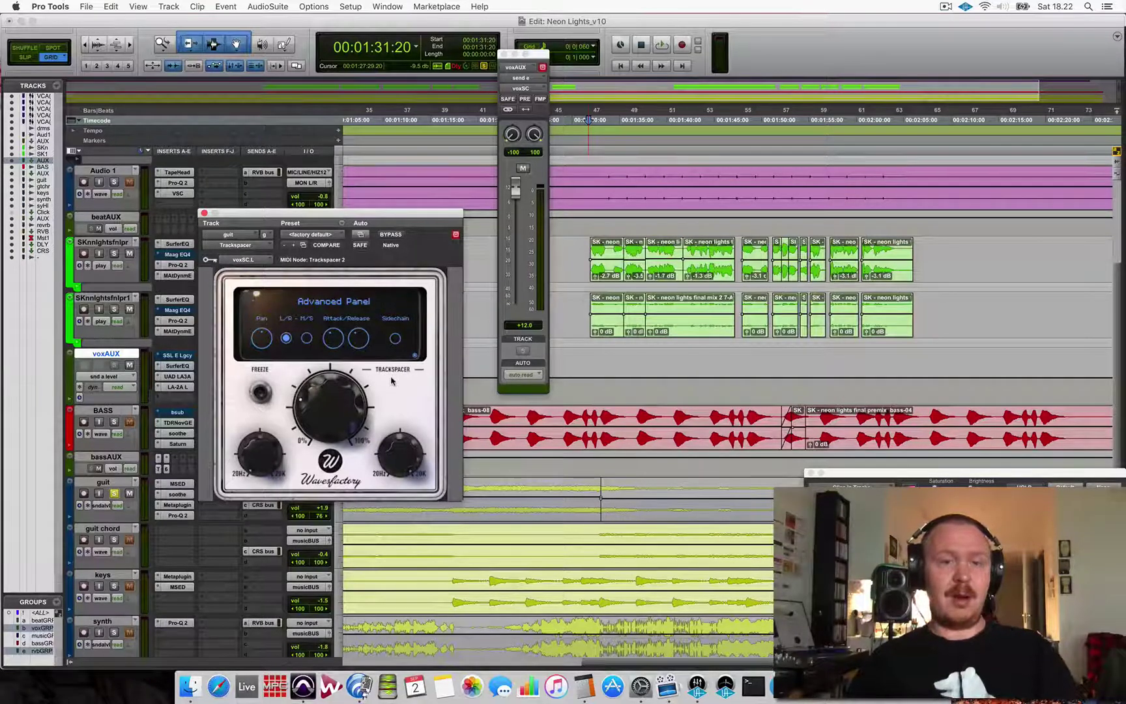
pyautogui.click(413, 357)
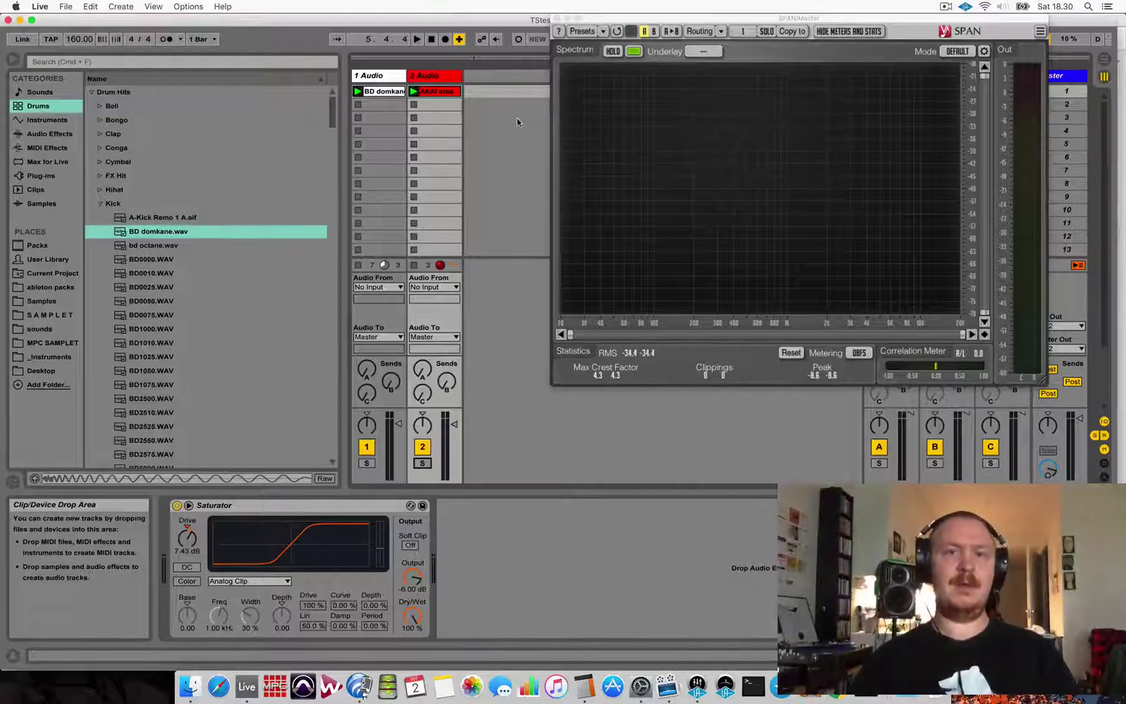
# Move the SPAN window lower and play the kick track soloed
pyautogui.moveTo(636, 17); pyautogui.dragTo(573, 113)
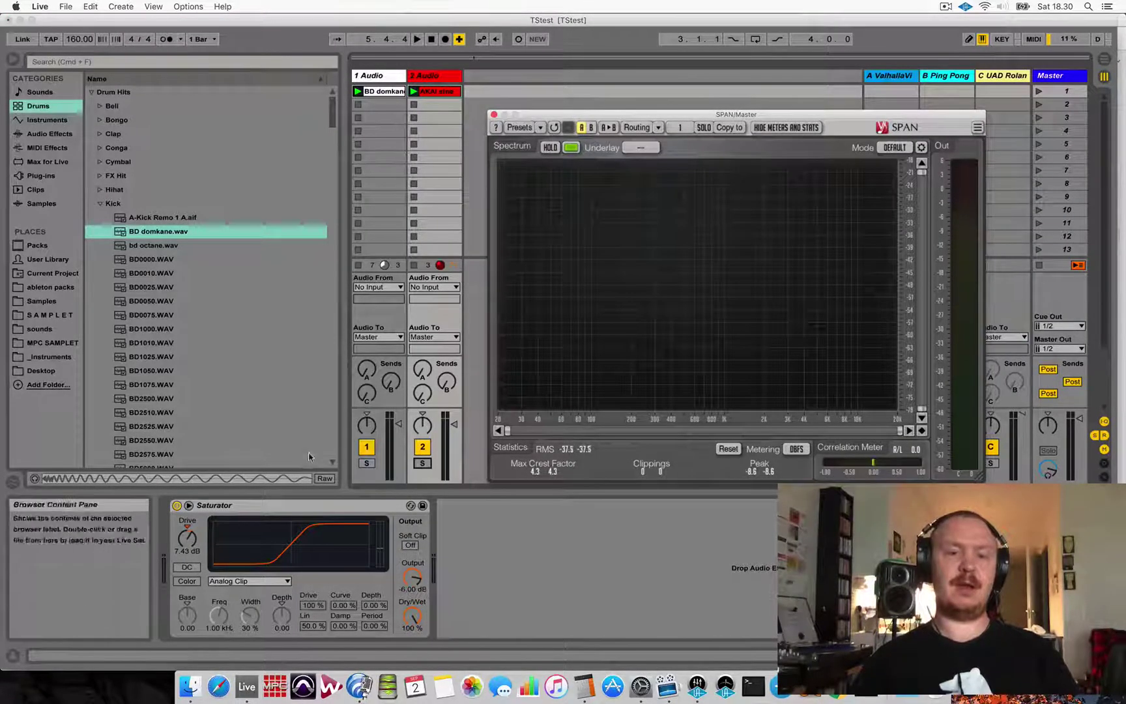
pyautogui.click(366, 462)
pyautogui.press('space')
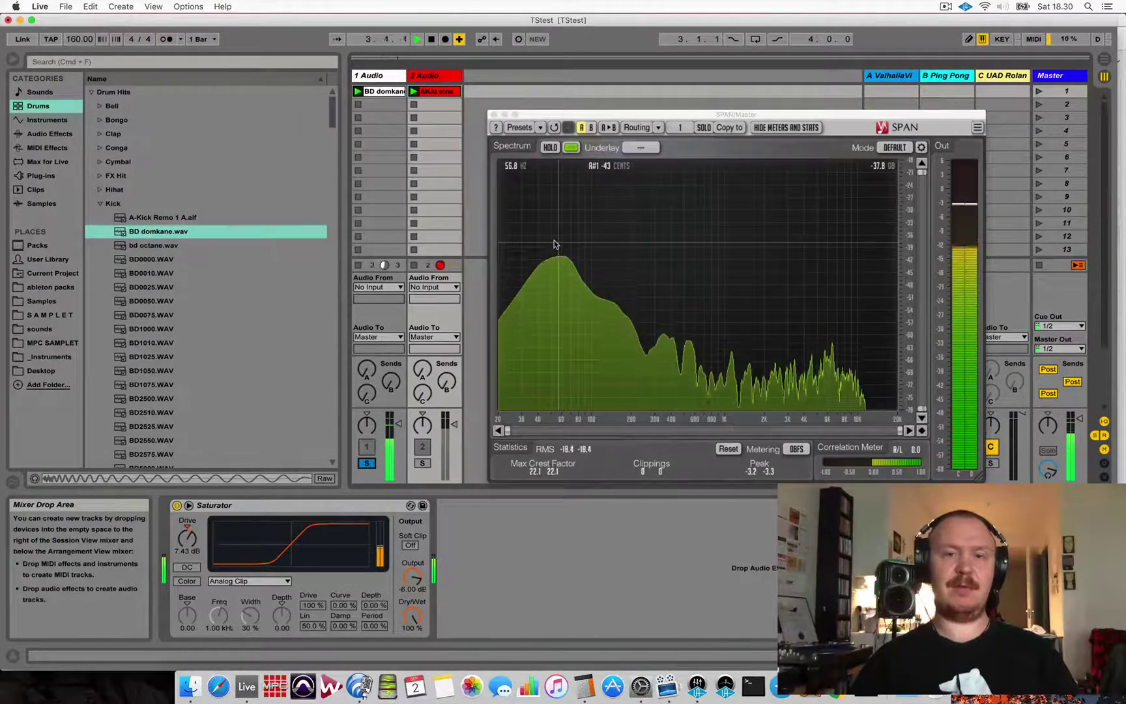
pyautogui.press('space')
# Play track 2 soloed, then both tracks together, and shift SPAN to the right
pyautogui.click(422, 463)
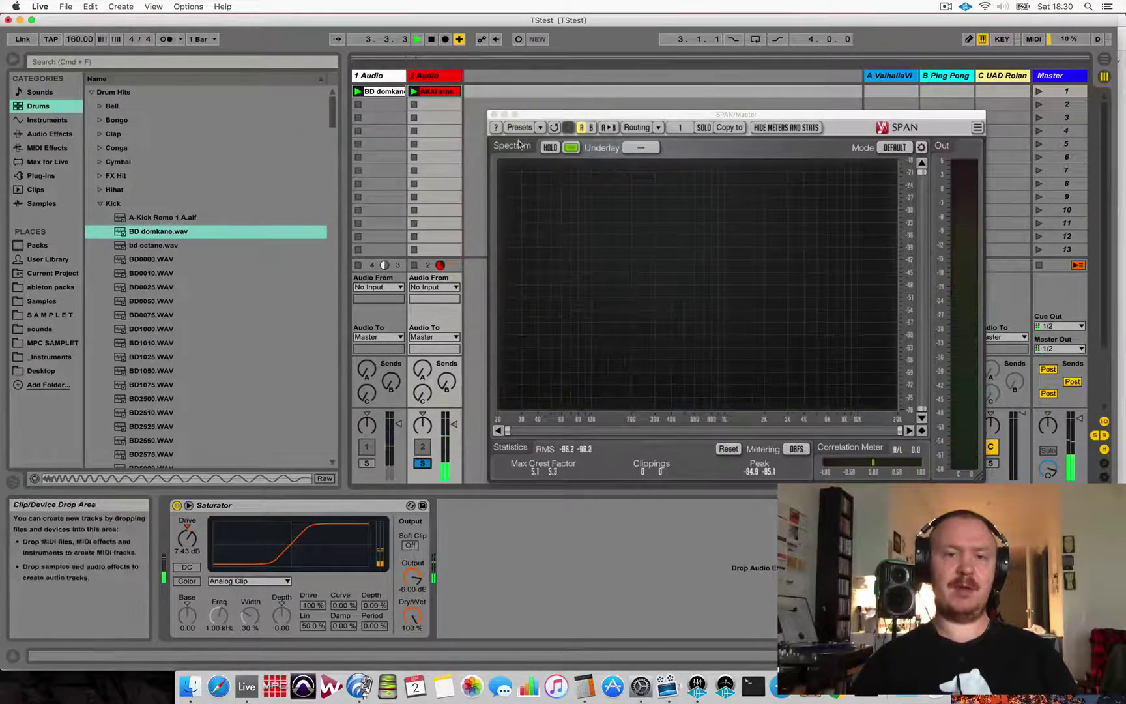
pyautogui.press('space')
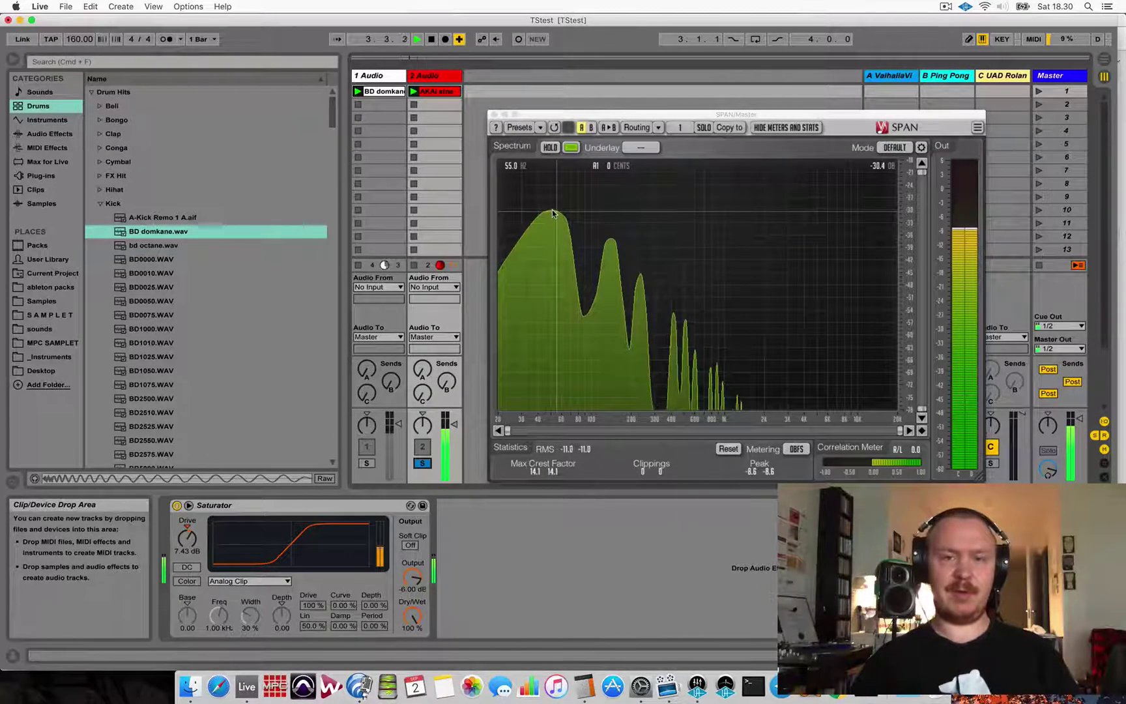
pyautogui.click(420, 464)
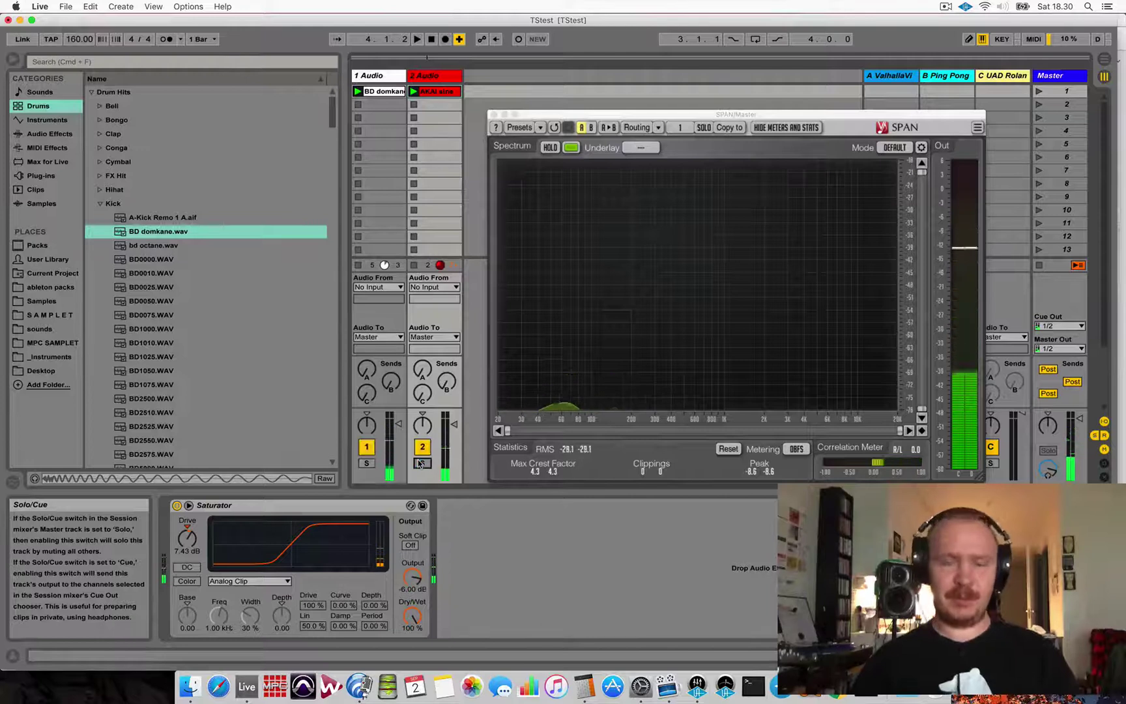
pyautogui.press('space')
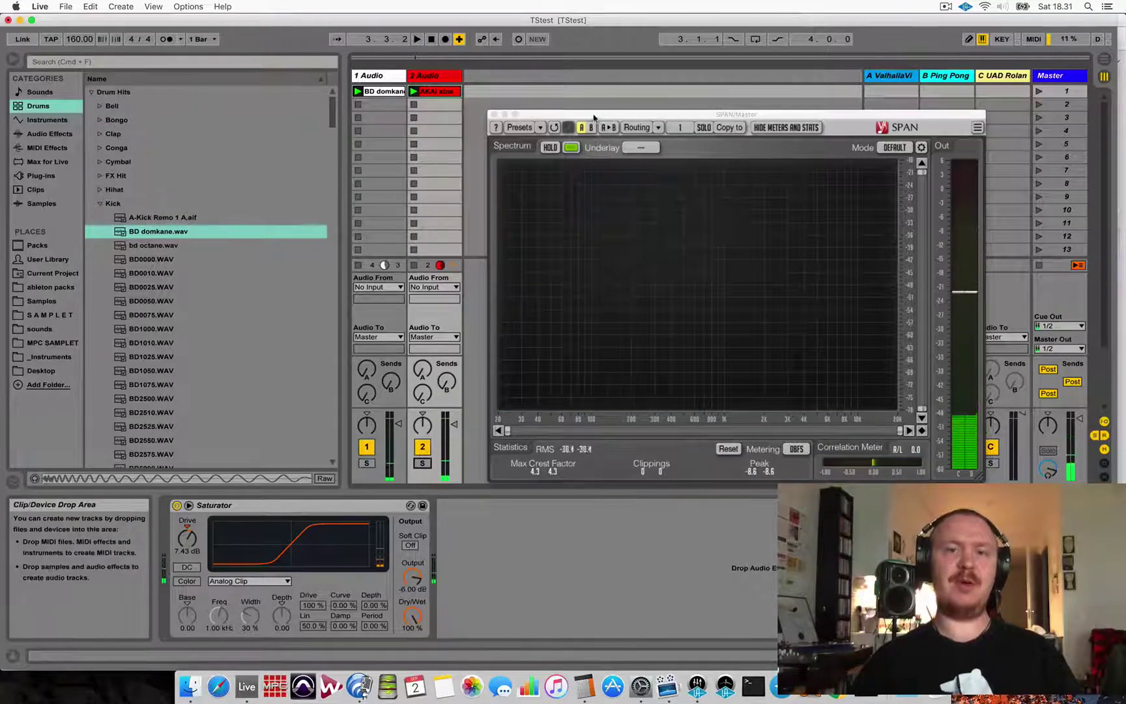
pyautogui.moveTo(652, 114); pyautogui.dragTo(727, 116)
pyautogui.click(437, 78)
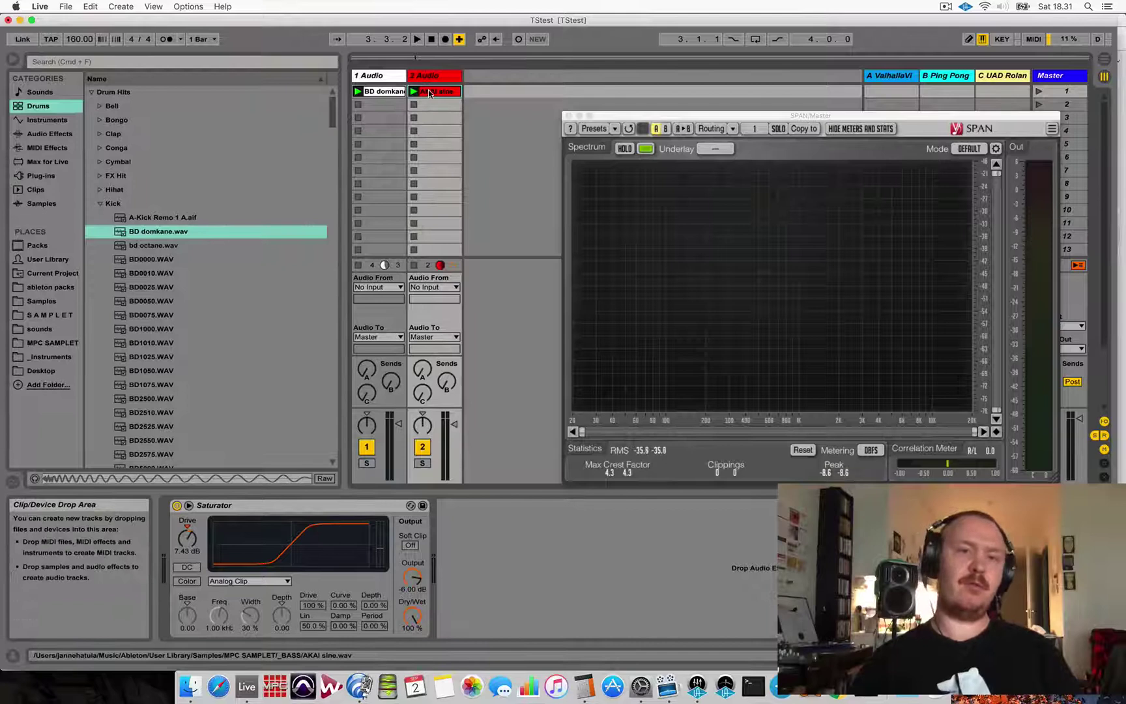
# Rename track 1 to kick and track 3 to bass
pyautogui.click(434, 76)
pyautogui.click(393, 76)
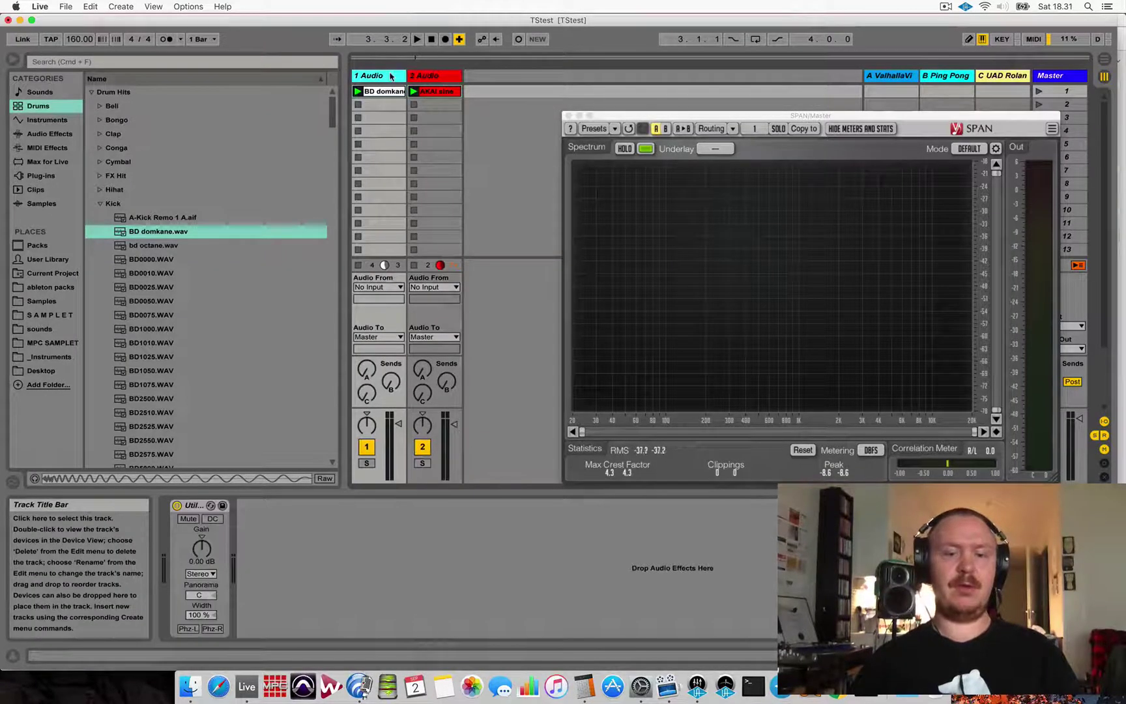
pyautogui.press('super+t')
pyautogui.press('super+r')
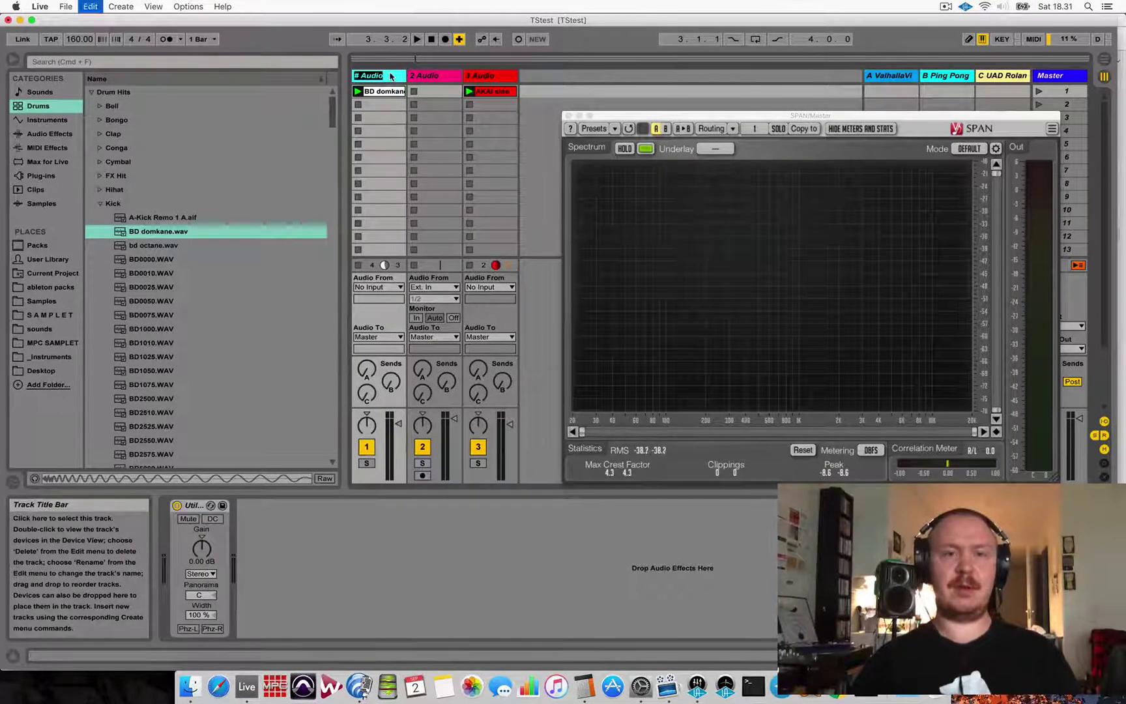
pyautogui.write('1')
pyautogui.write('kick')
pyautogui.press('Tab')
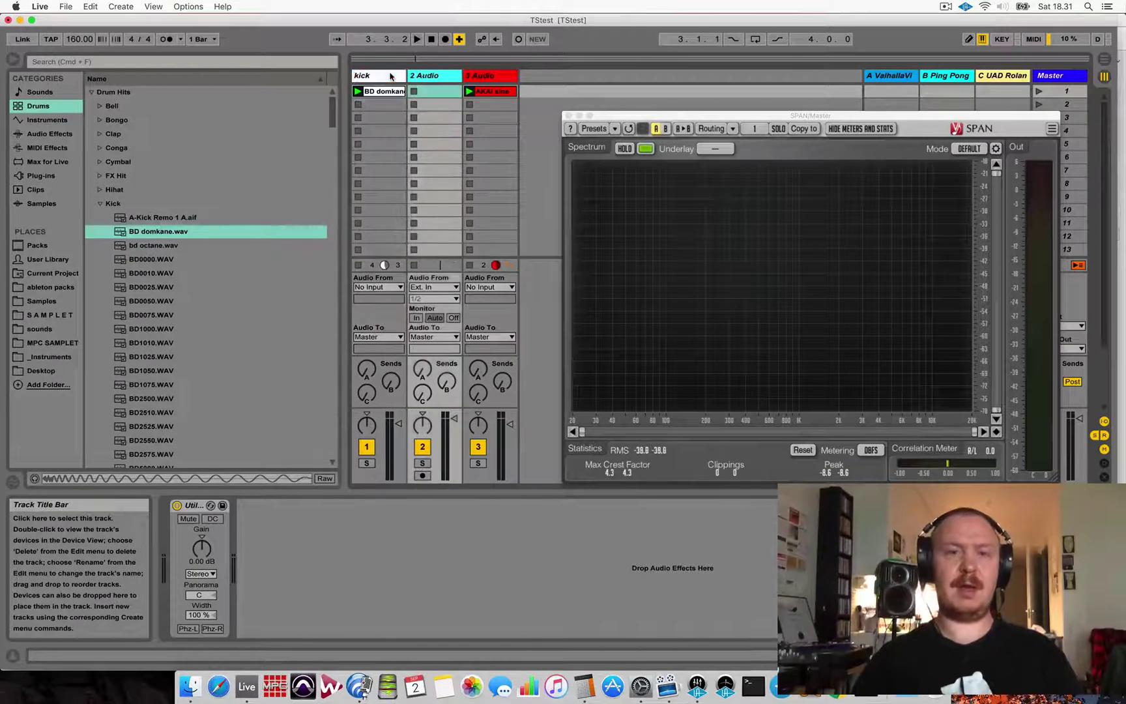
pyautogui.press('Tab')
pyautogui.write('bass')
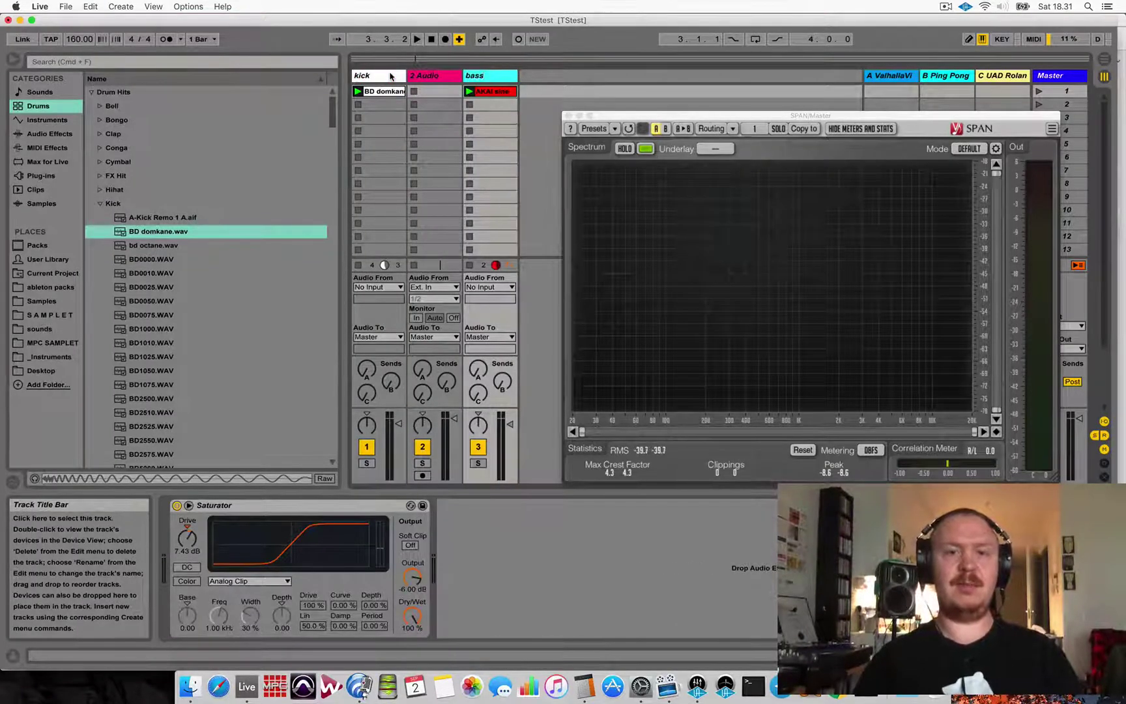
# Set track 2's Audio From input to the kick track
pyautogui.click(436, 75)
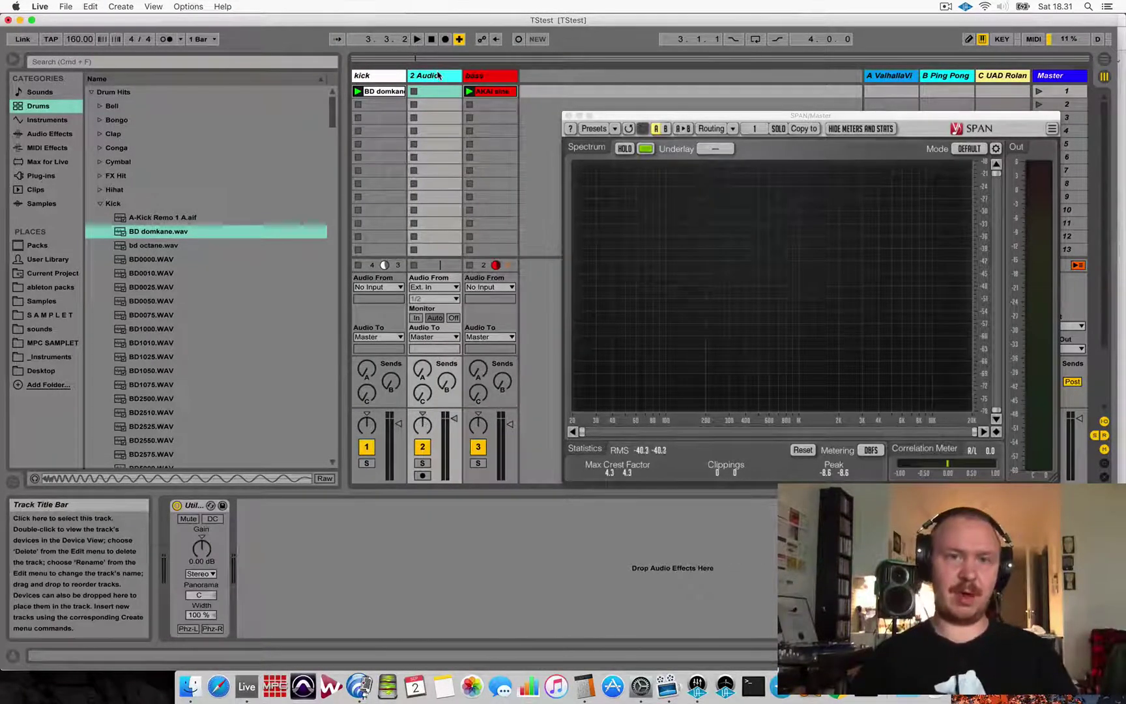
pyautogui.click(425, 287)
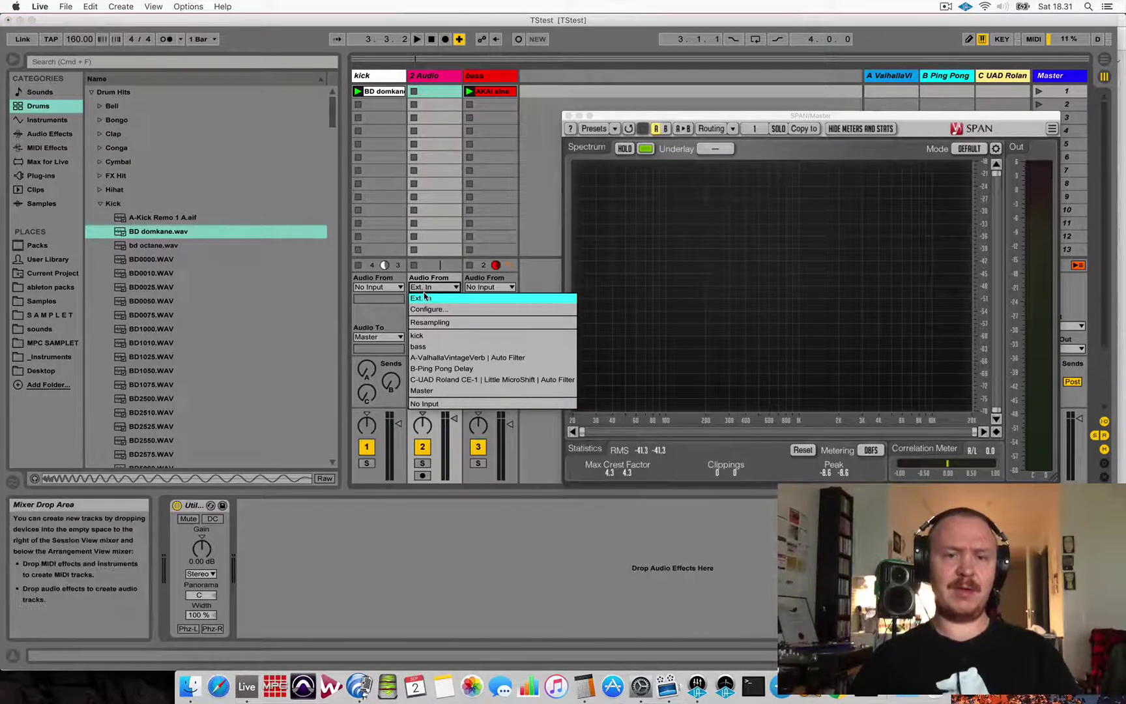
pyautogui.click(422, 335)
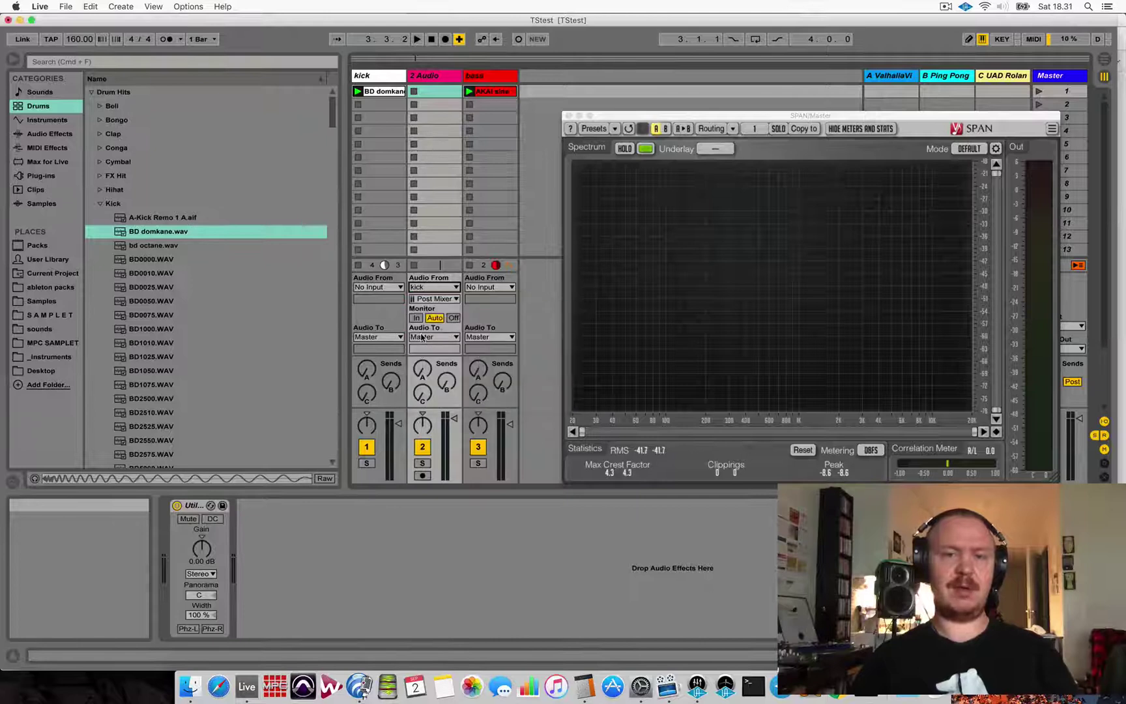
# Search the browser for 'kspa' and load TrackSpacer onto the bass track
pyautogui.click(500, 77)
pyautogui.press('super+f')
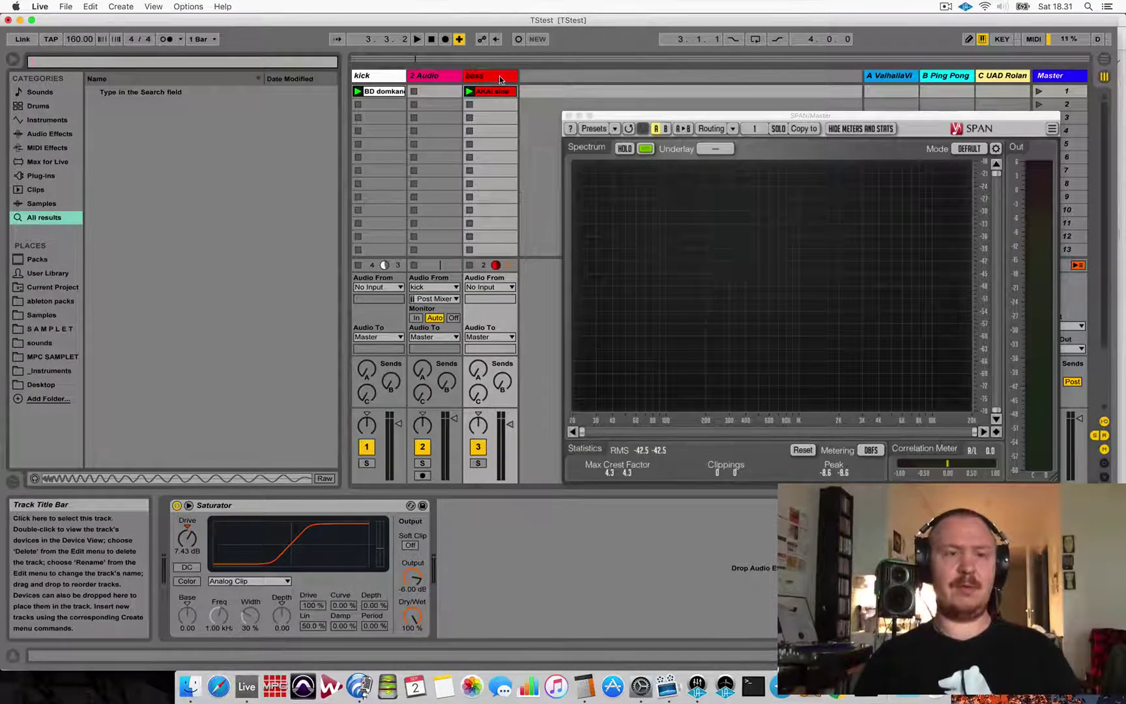
pyautogui.write('kspa')
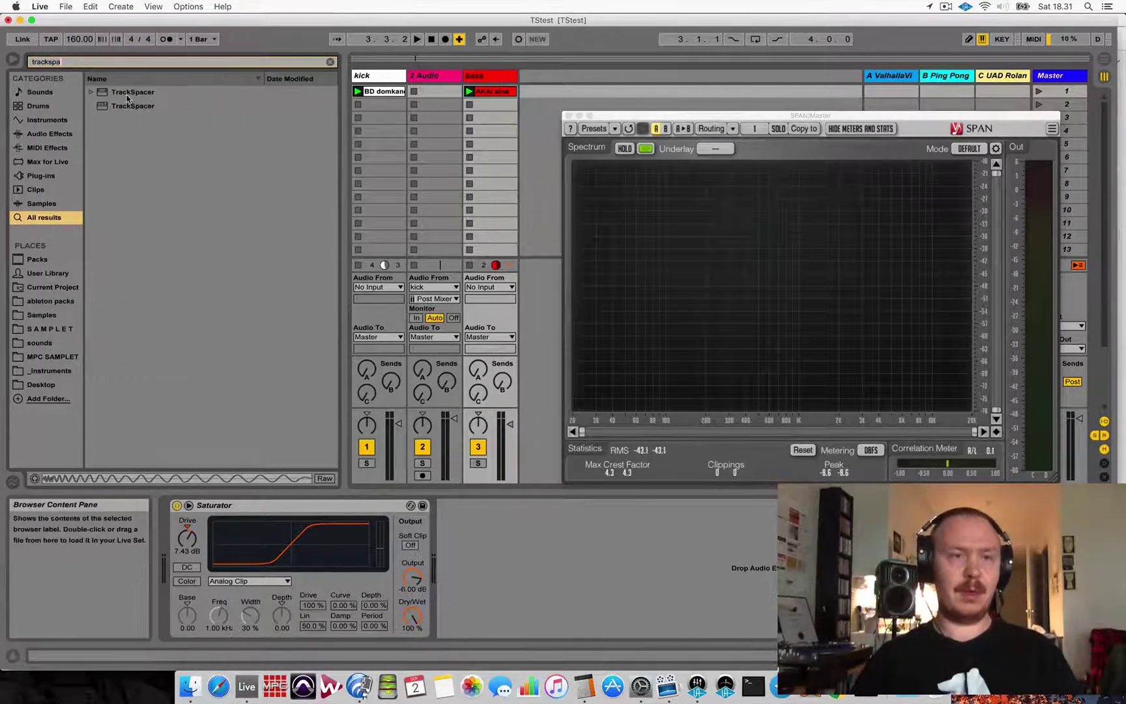
pyautogui.click(131, 105)
pyautogui.moveTo(478, 75); pyautogui.dragTo(476, 76)
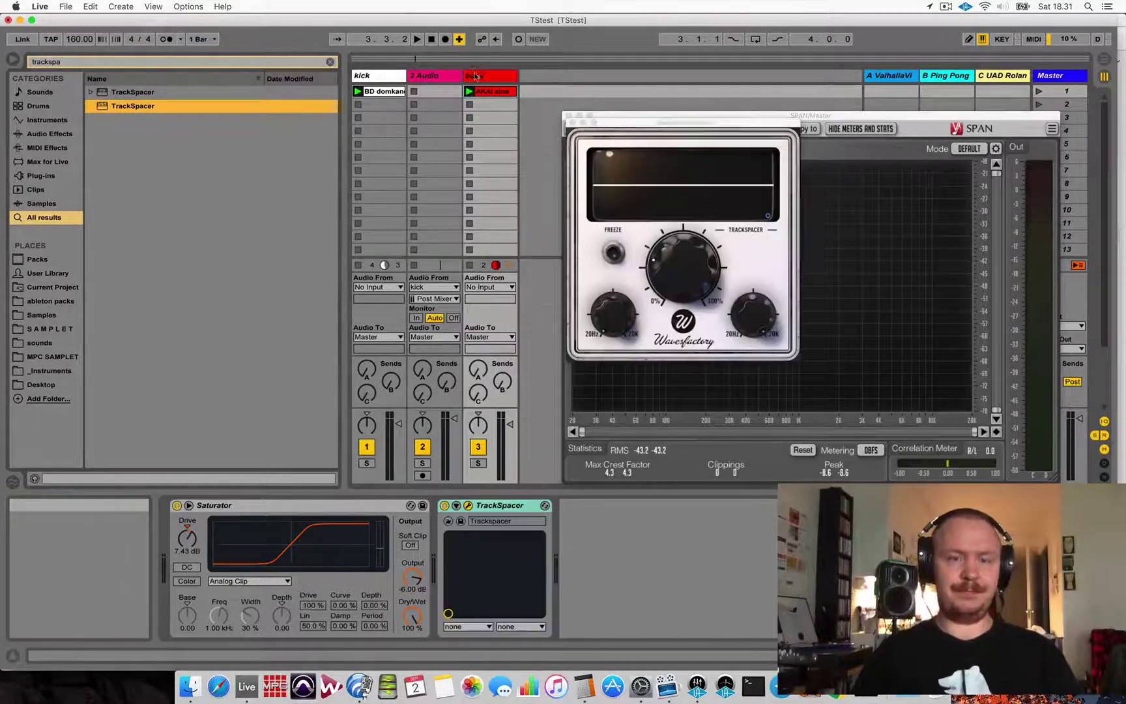
pyautogui.click(433, 76)
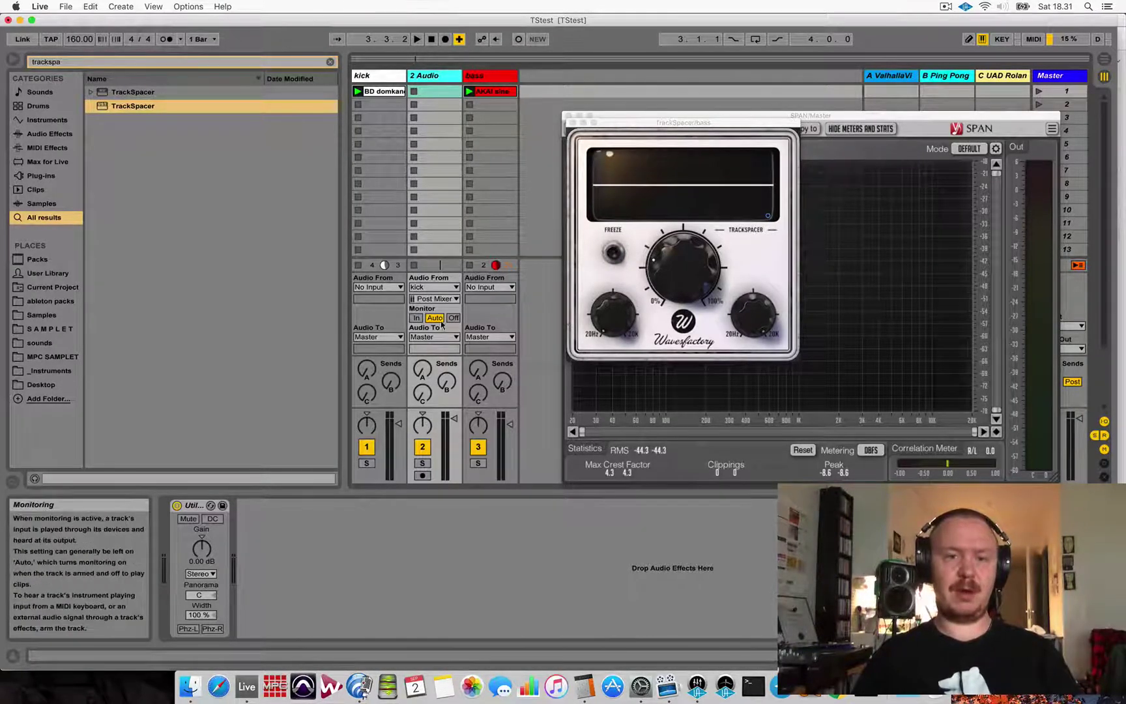
# Route track 2's output to the bass track's 3-TrackSpacer input and start playback
pyautogui.click(429, 337)
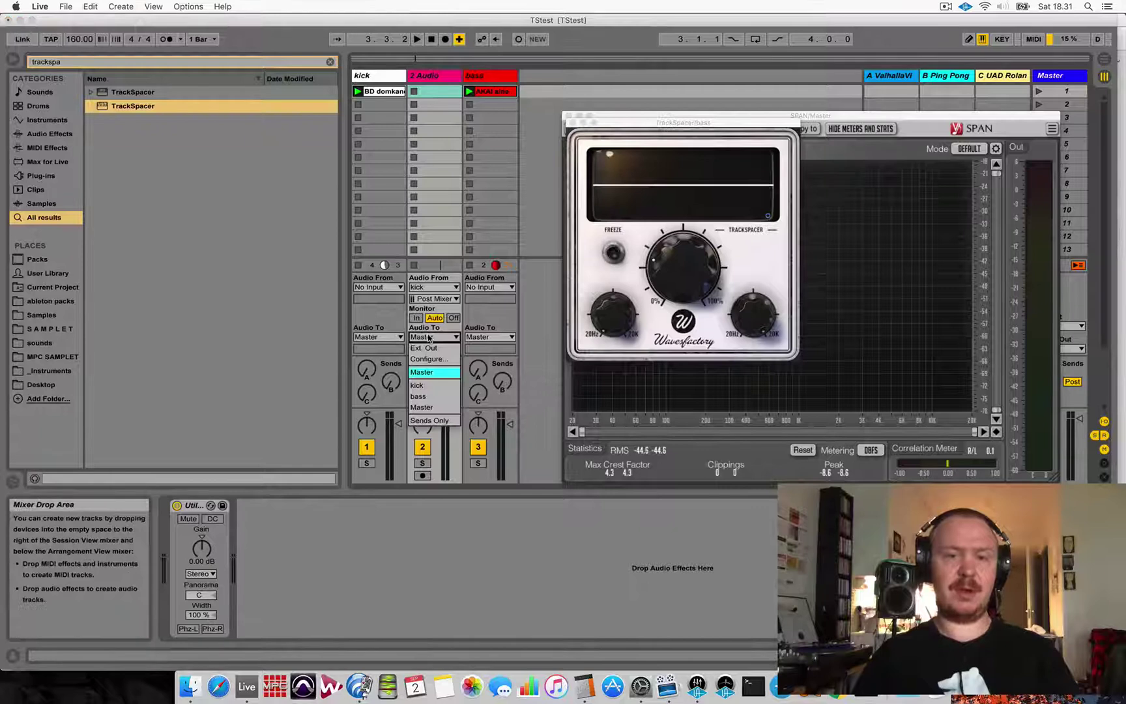
pyautogui.click(424, 396)
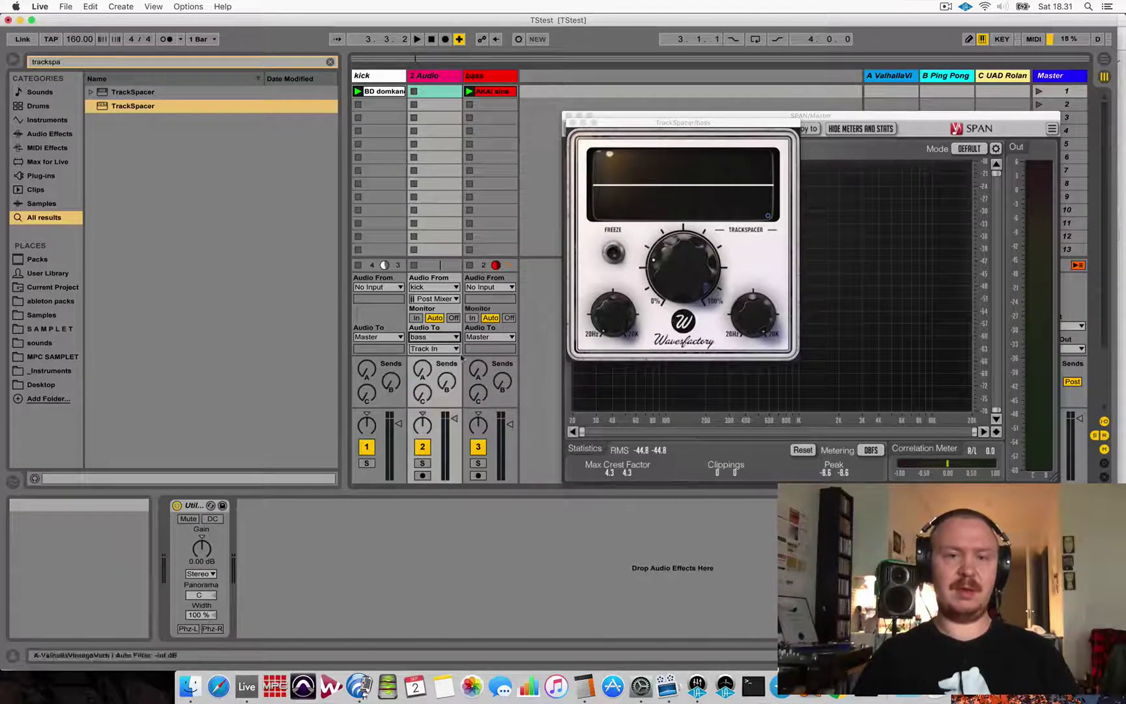
pyautogui.click(433, 349)
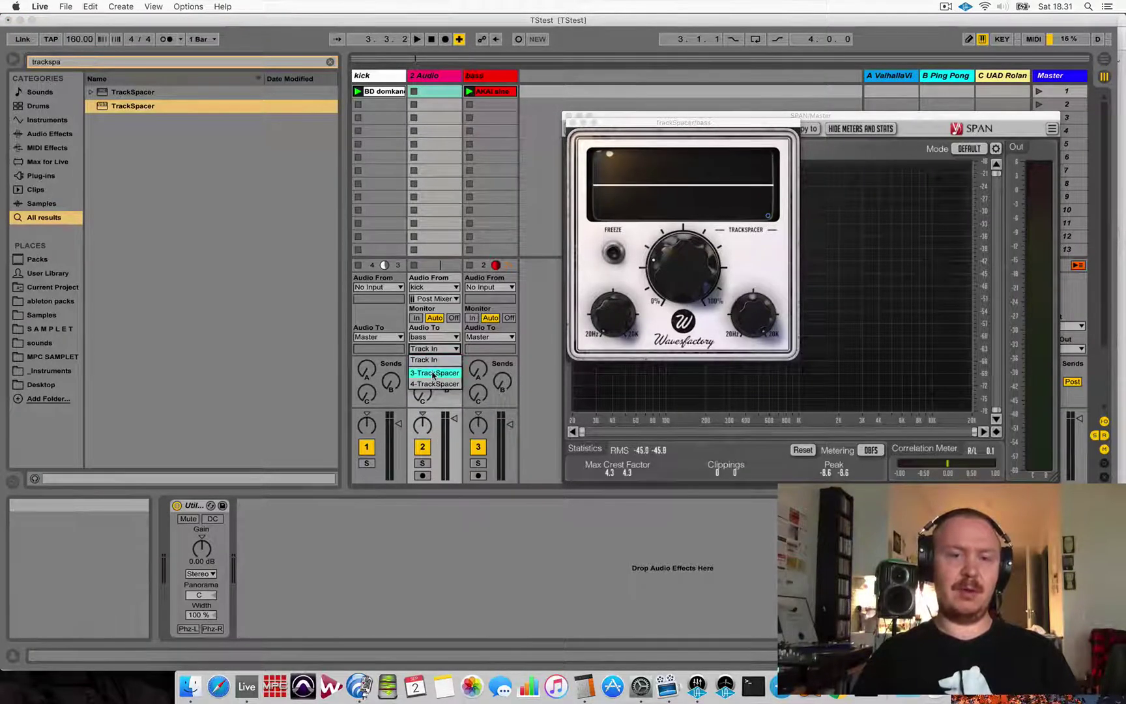
pyautogui.click(433, 374)
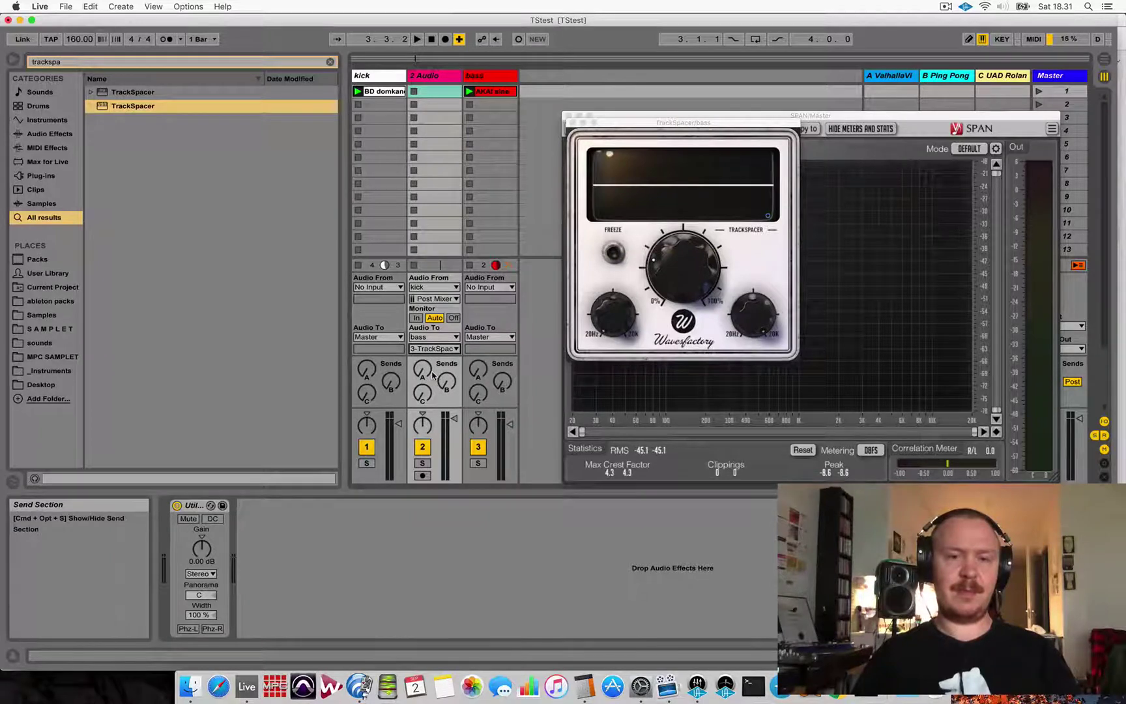
pyautogui.press('space')
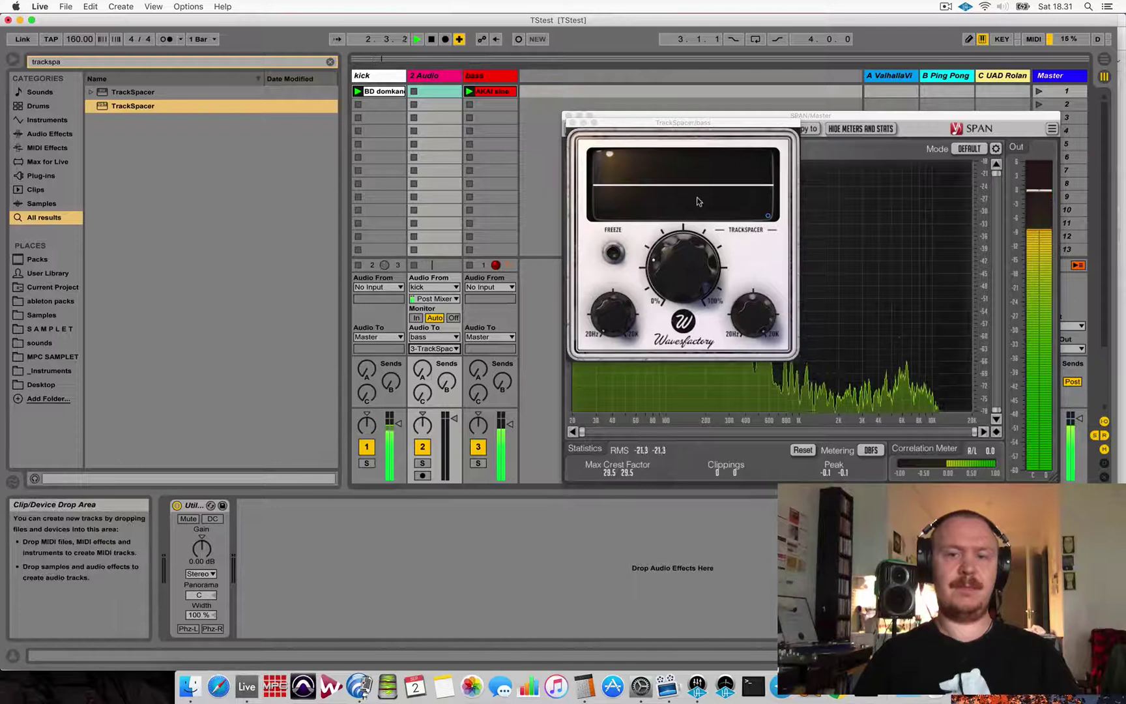
# Move the TrackSpacer window off SPAN, restart playback, and leave its Advanced Panel open
pyautogui.click(767, 215)
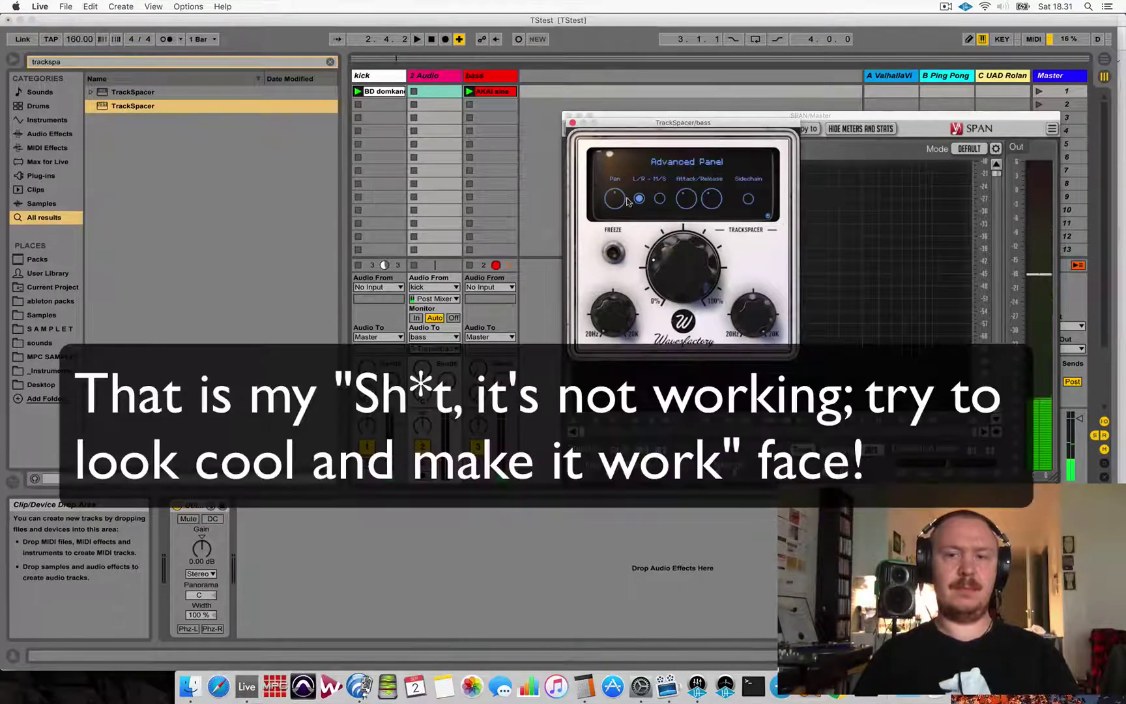
pyautogui.click(766, 215)
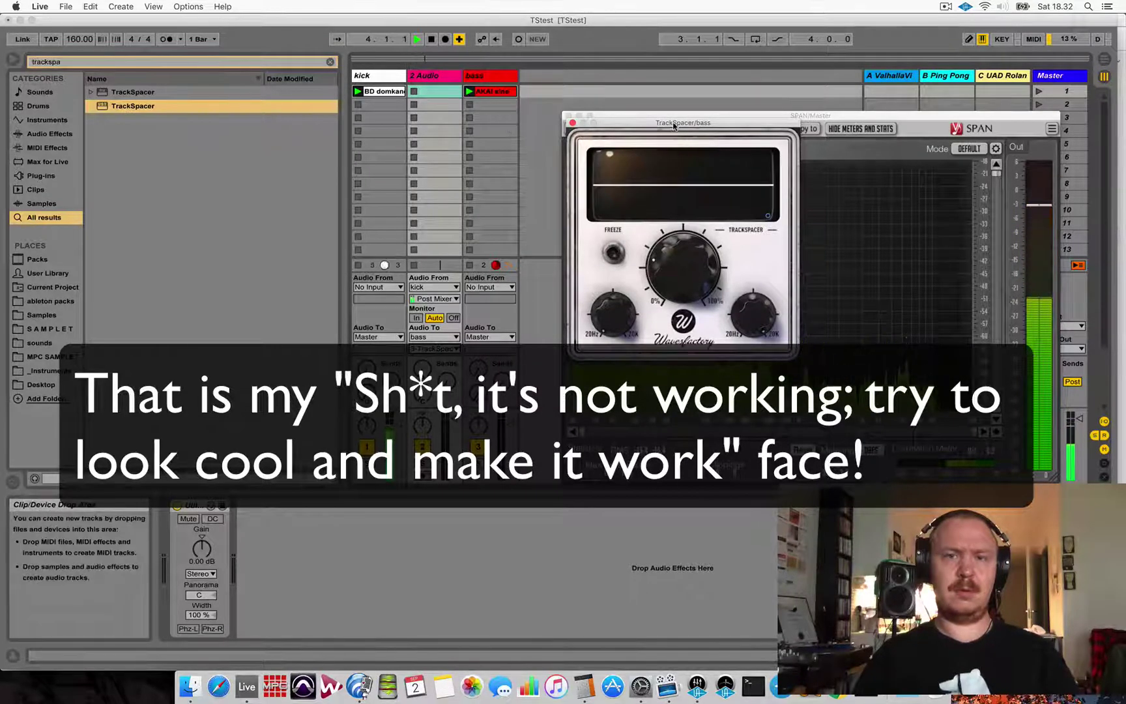
pyautogui.moveTo(674, 125); pyautogui.dragTo(469, 363)
pyautogui.click(565, 452)
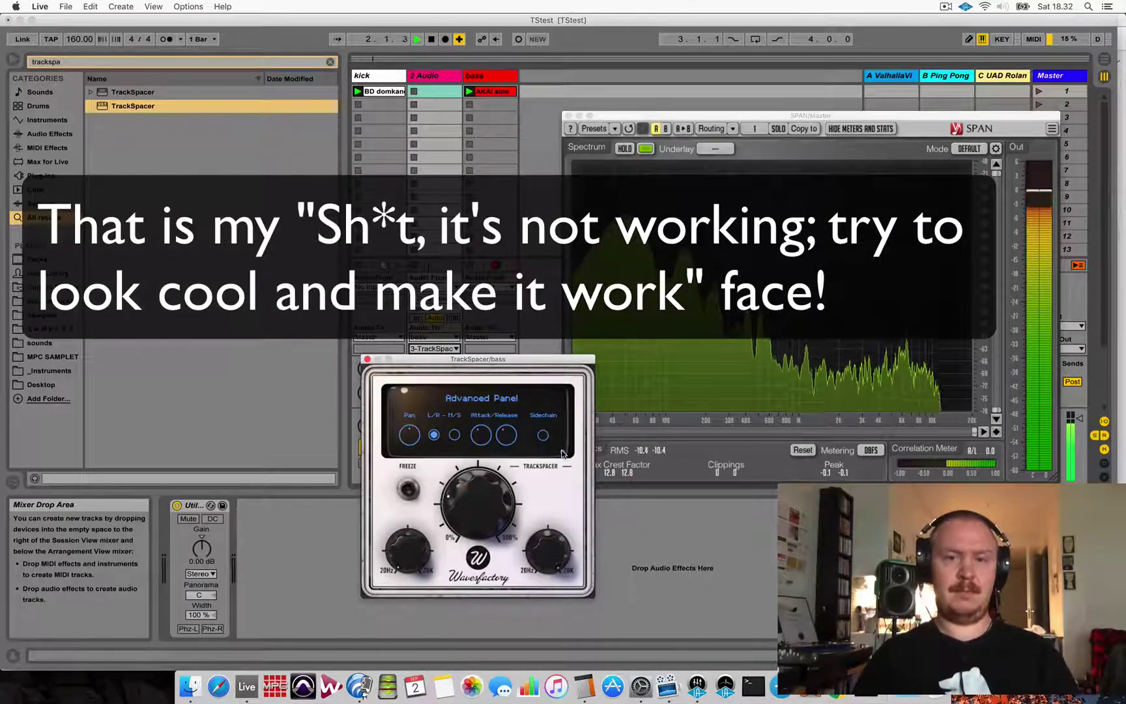
pyautogui.click(560, 455)
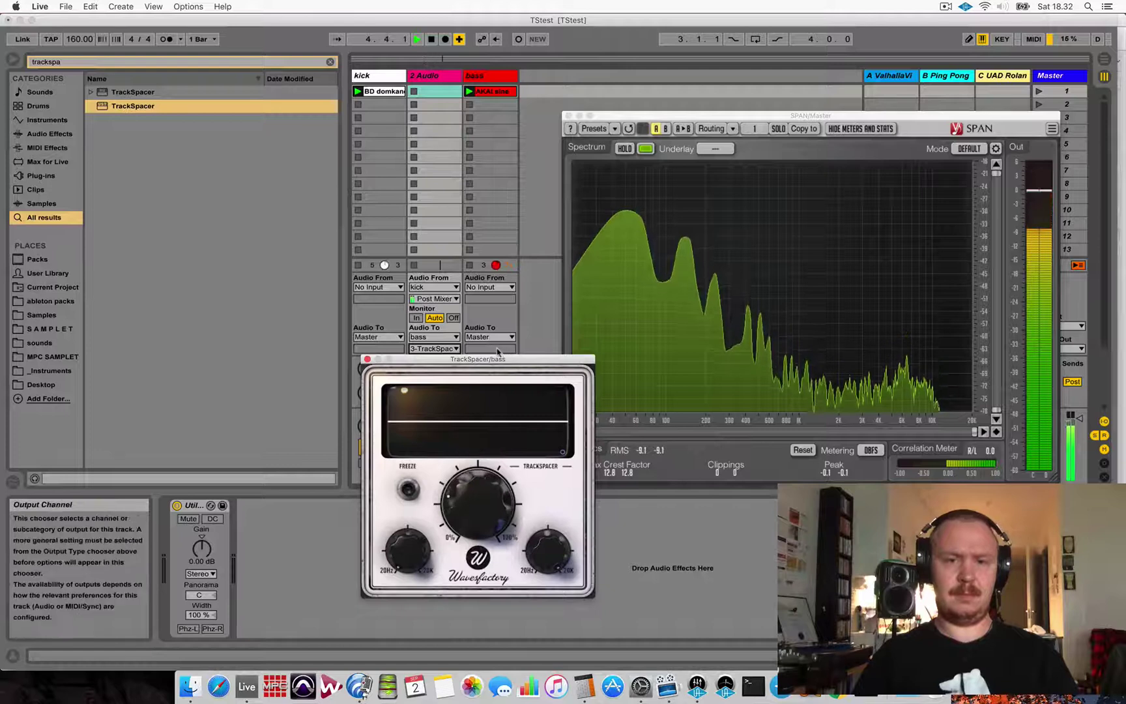
pyautogui.moveTo(560, 359); pyautogui.dragTo(693, 347)
pyautogui.press('space')
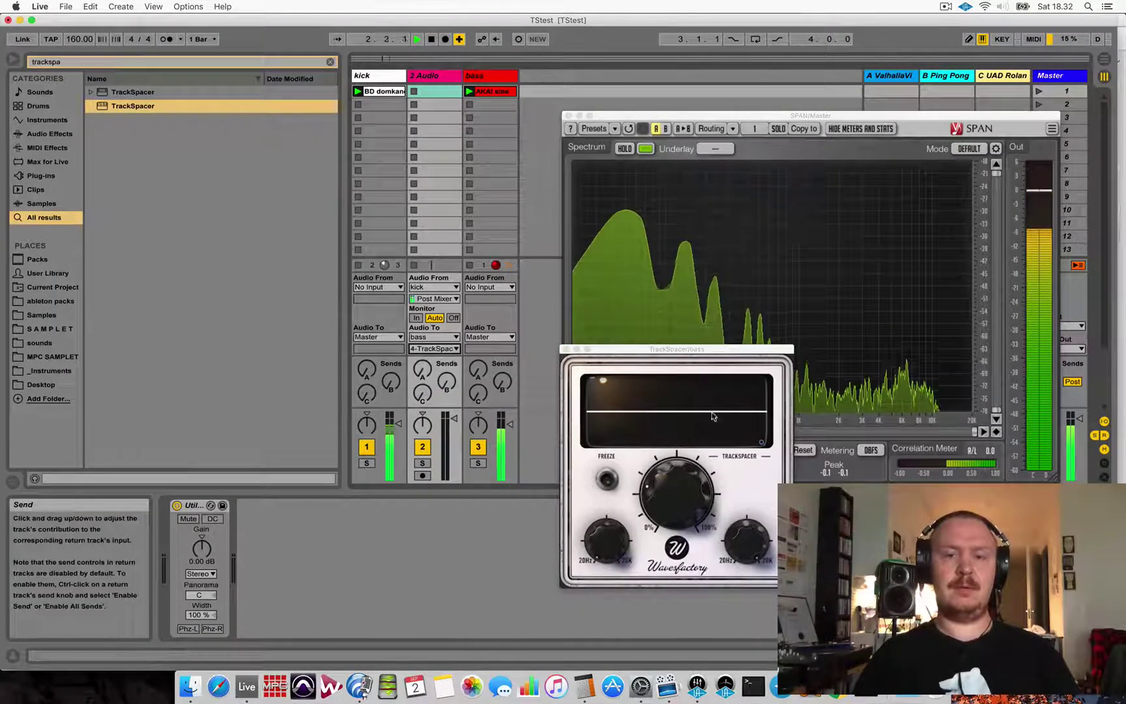
pyautogui.click(760, 441)
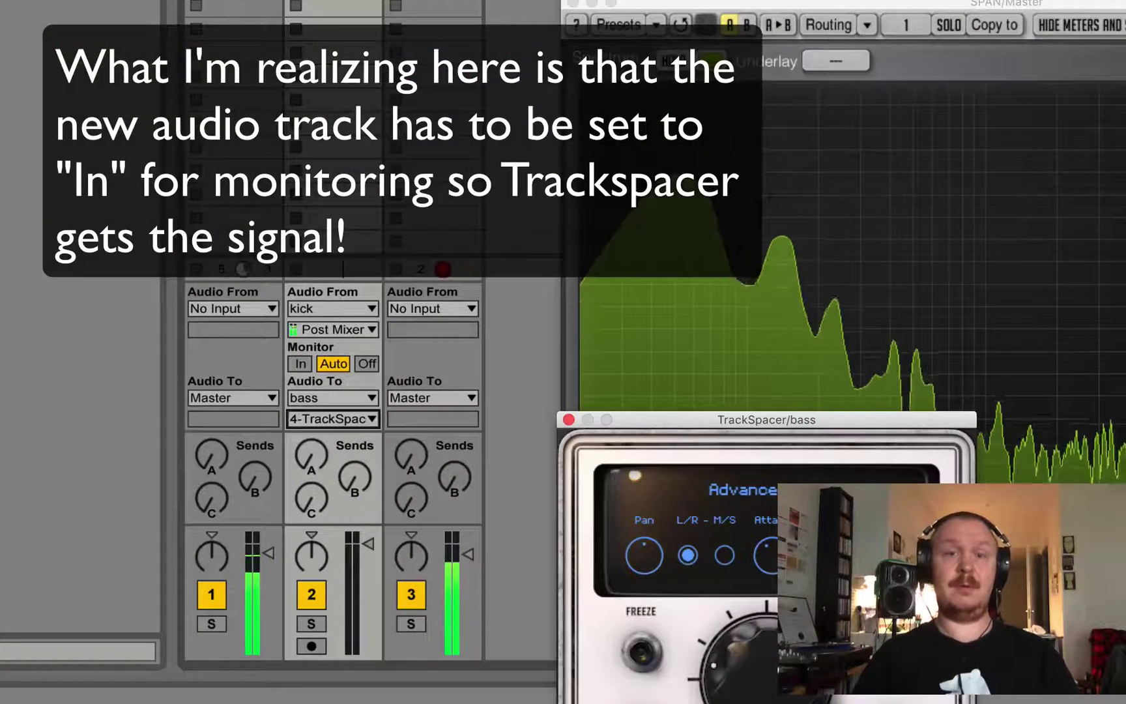
# Set track 2's monitoring to In and close TrackSpacer's Advanced Panel
pyautogui.click(299, 364)
pyautogui.click(297, 364)
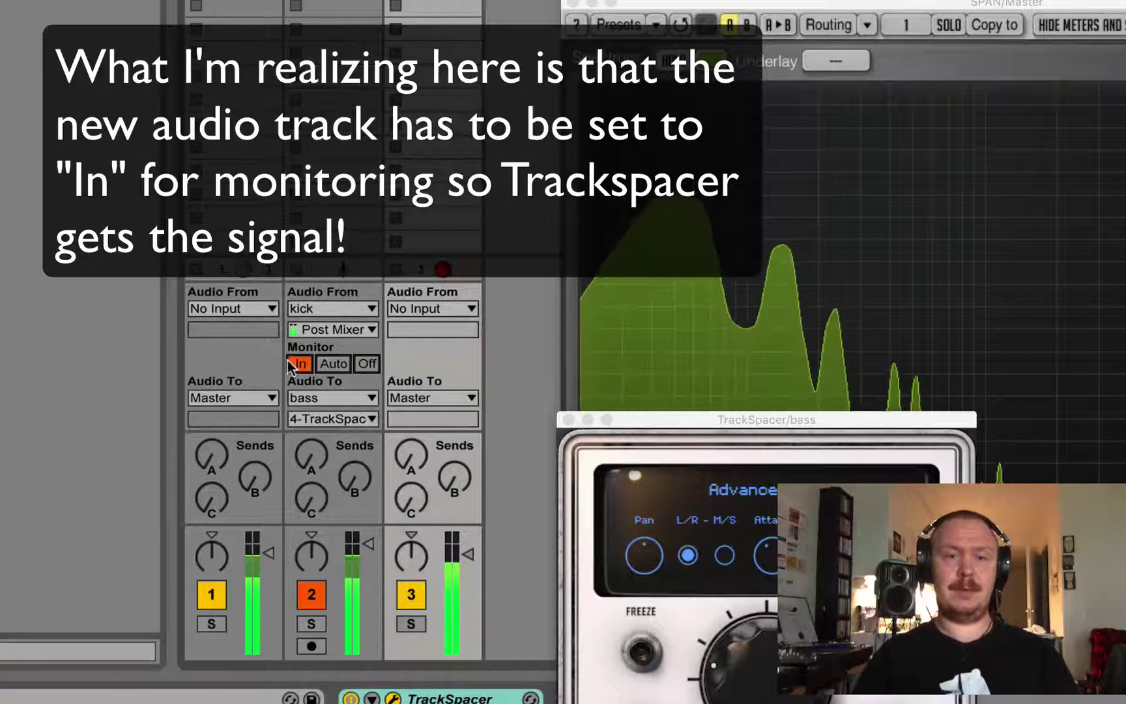
pyautogui.click(760, 441)
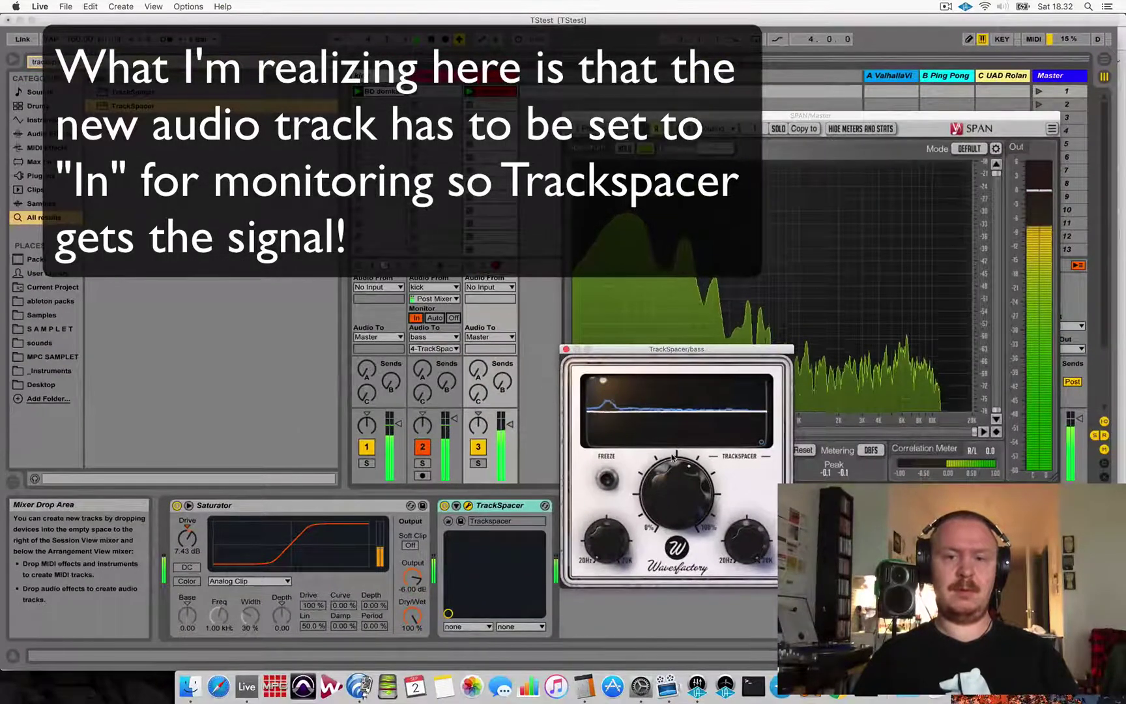
# Raise TrackSpacer's amount to 38.00 % so the bass ducks, moving its window top-left
pyautogui.moveTo(672, 458); pyautogui.dragTo(661, 485)
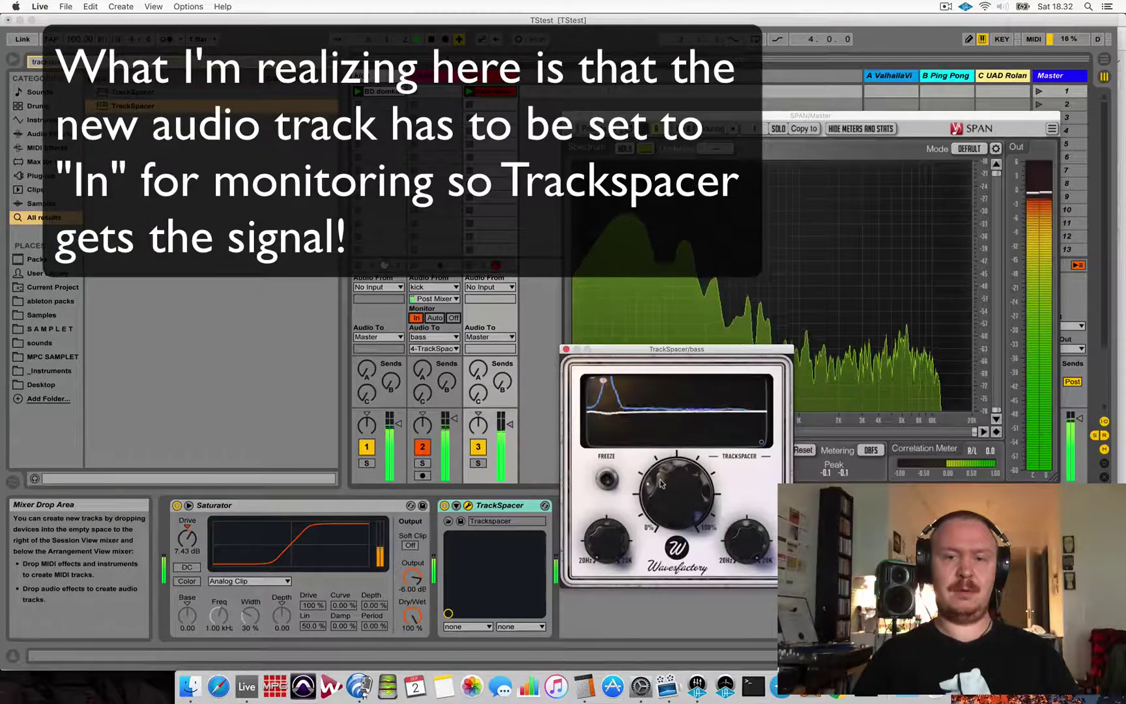
pyautogui.moveTo(648, 352); pyautogui.dragTo(621, 167)
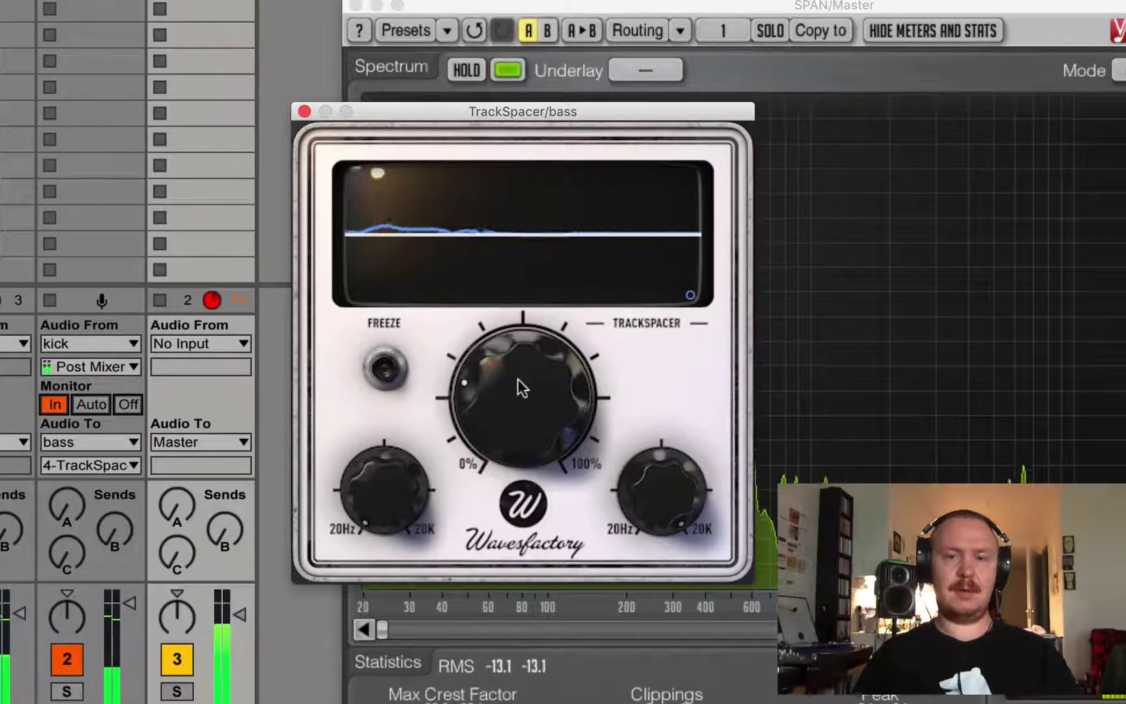
pyautogui.moveTo(517, 378); pyautogui.dragTo(469, 352)
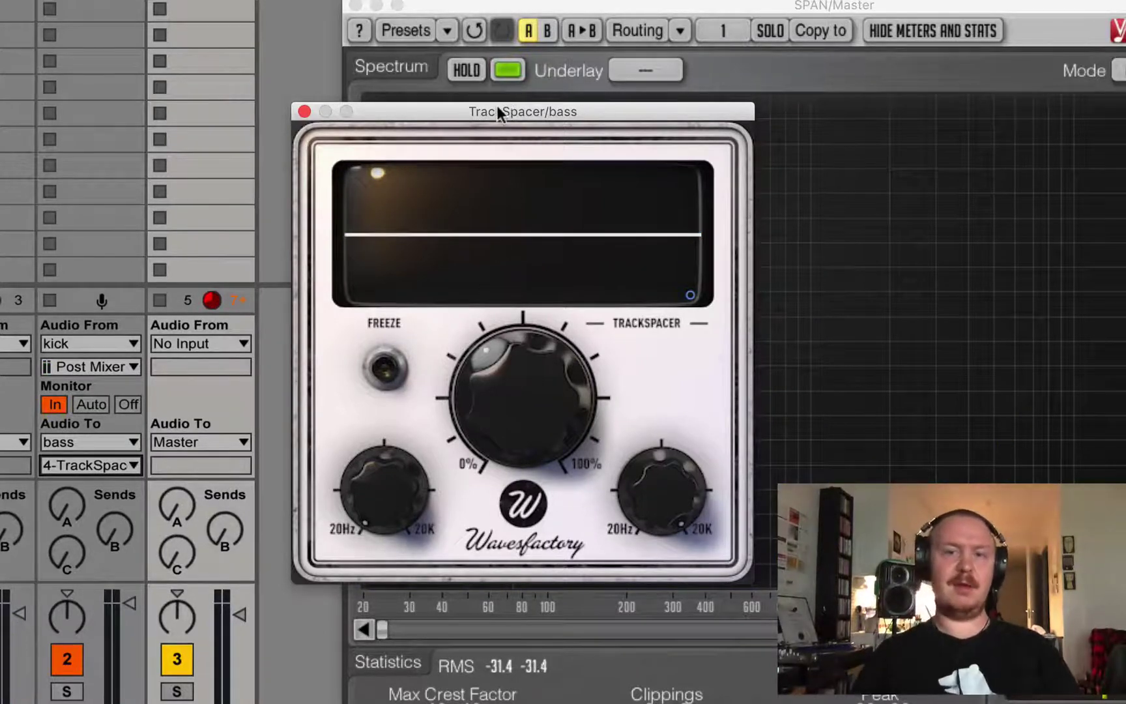
pyautogui.moveTo(497, 108); pyautogui.dragTo(39, 4)
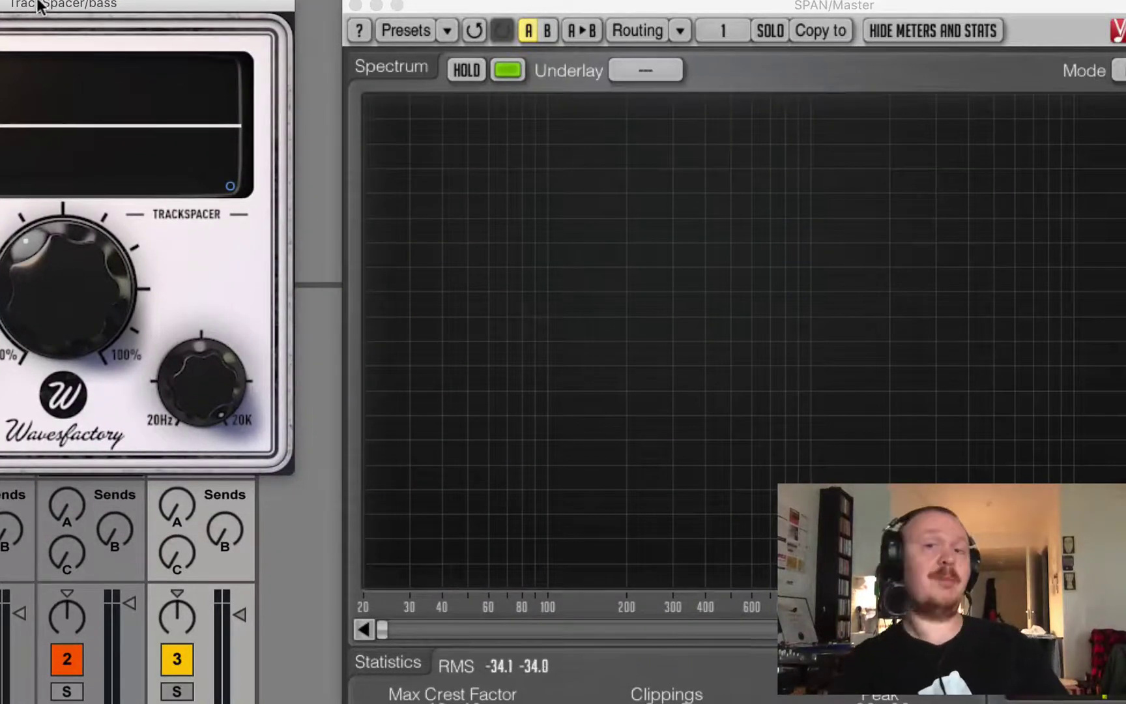